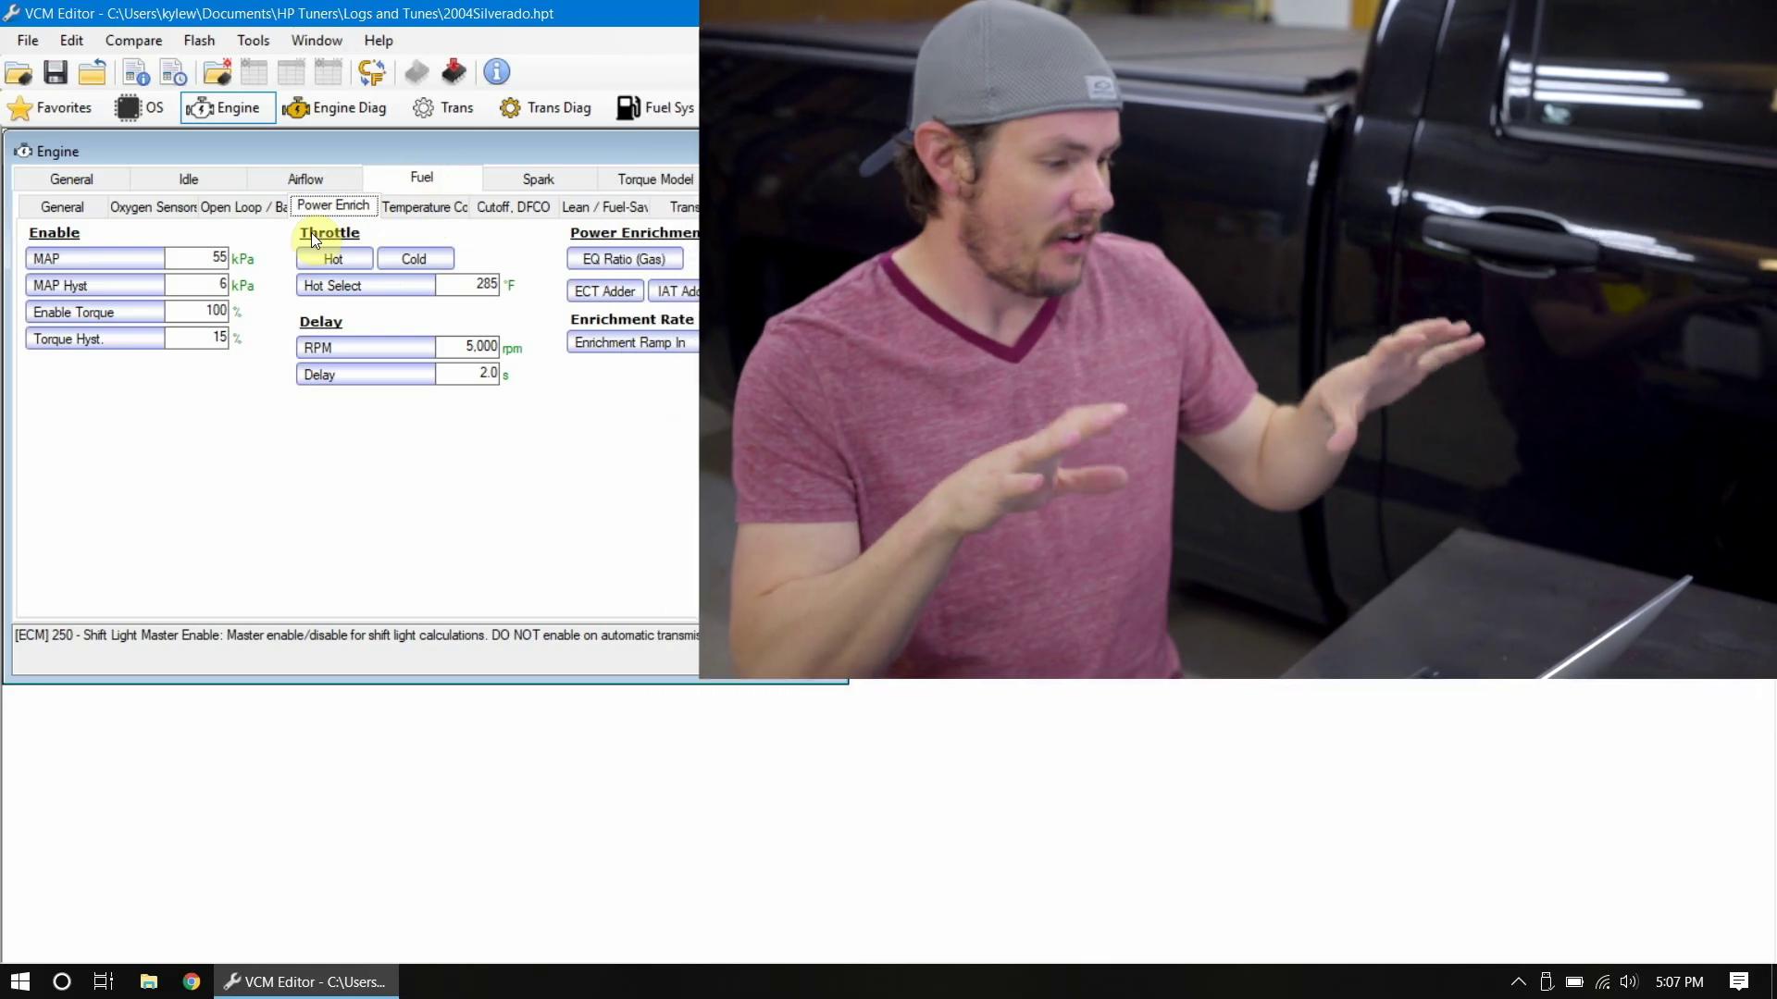
Check the descriptions of the Power Enrich MAP Hyst and MAP settings and display the MAP enable value in psi
{"action": "left_click", "coordinate": [41, 287]}
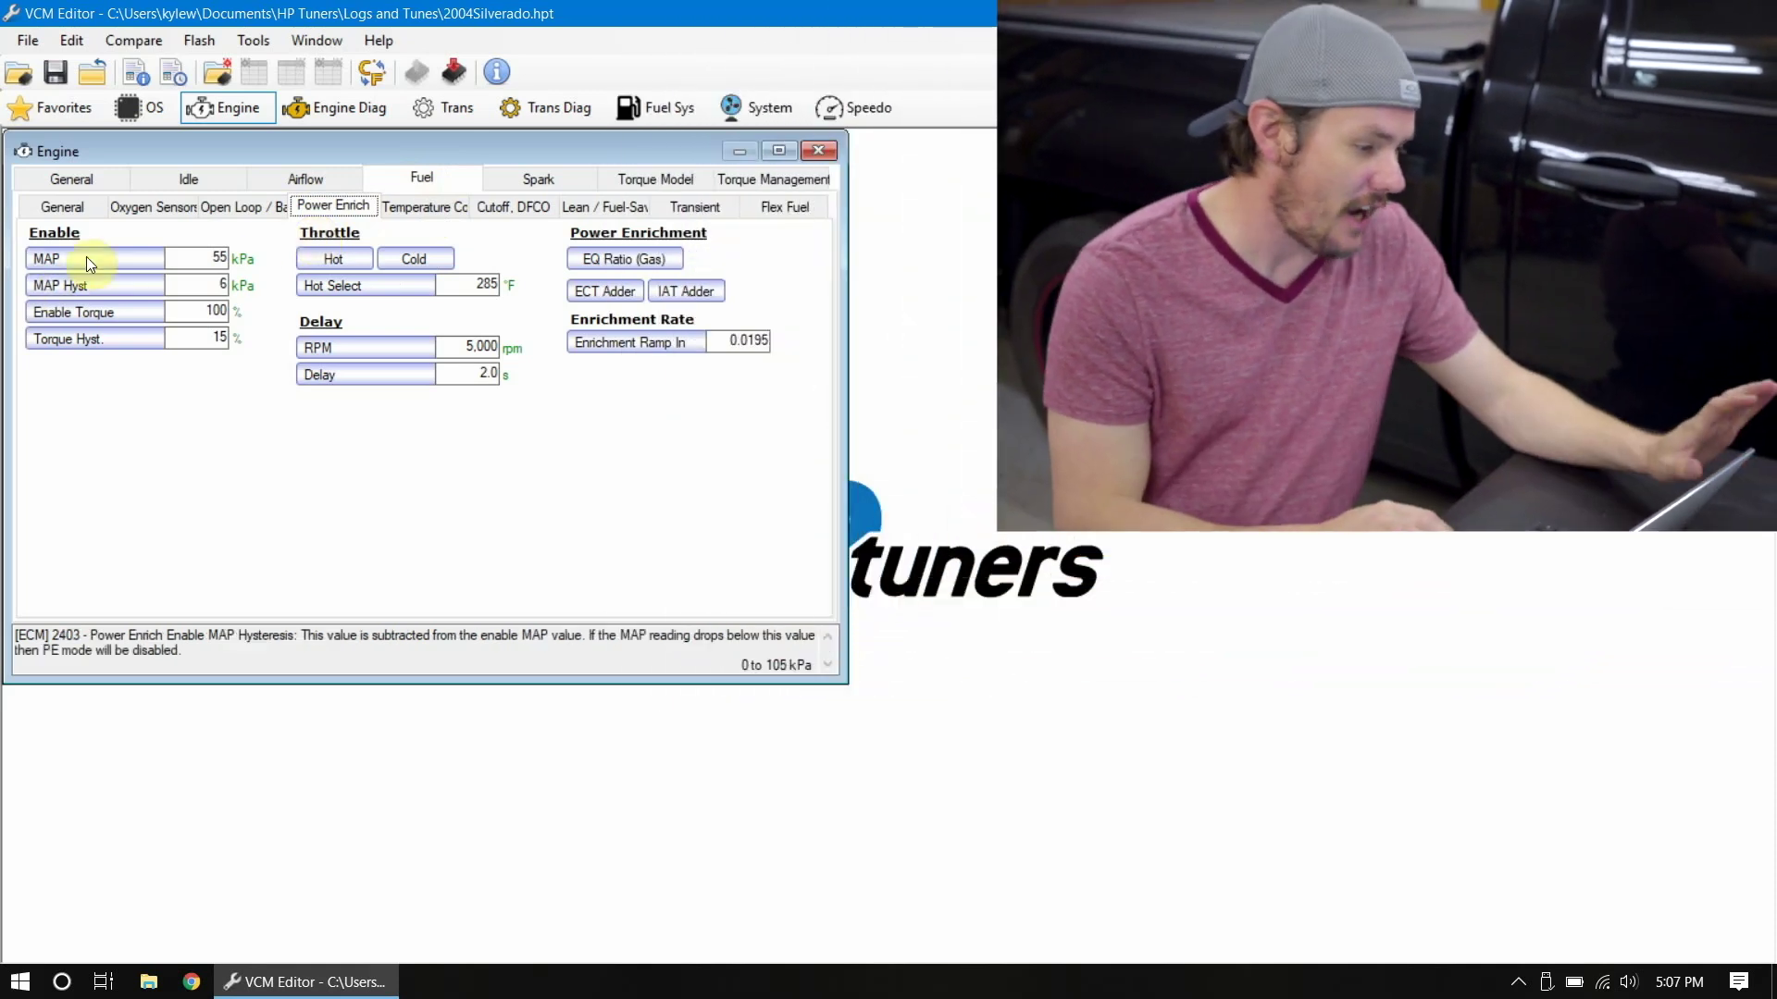
{"action": "left_click", "coordinate": [97, 264]}
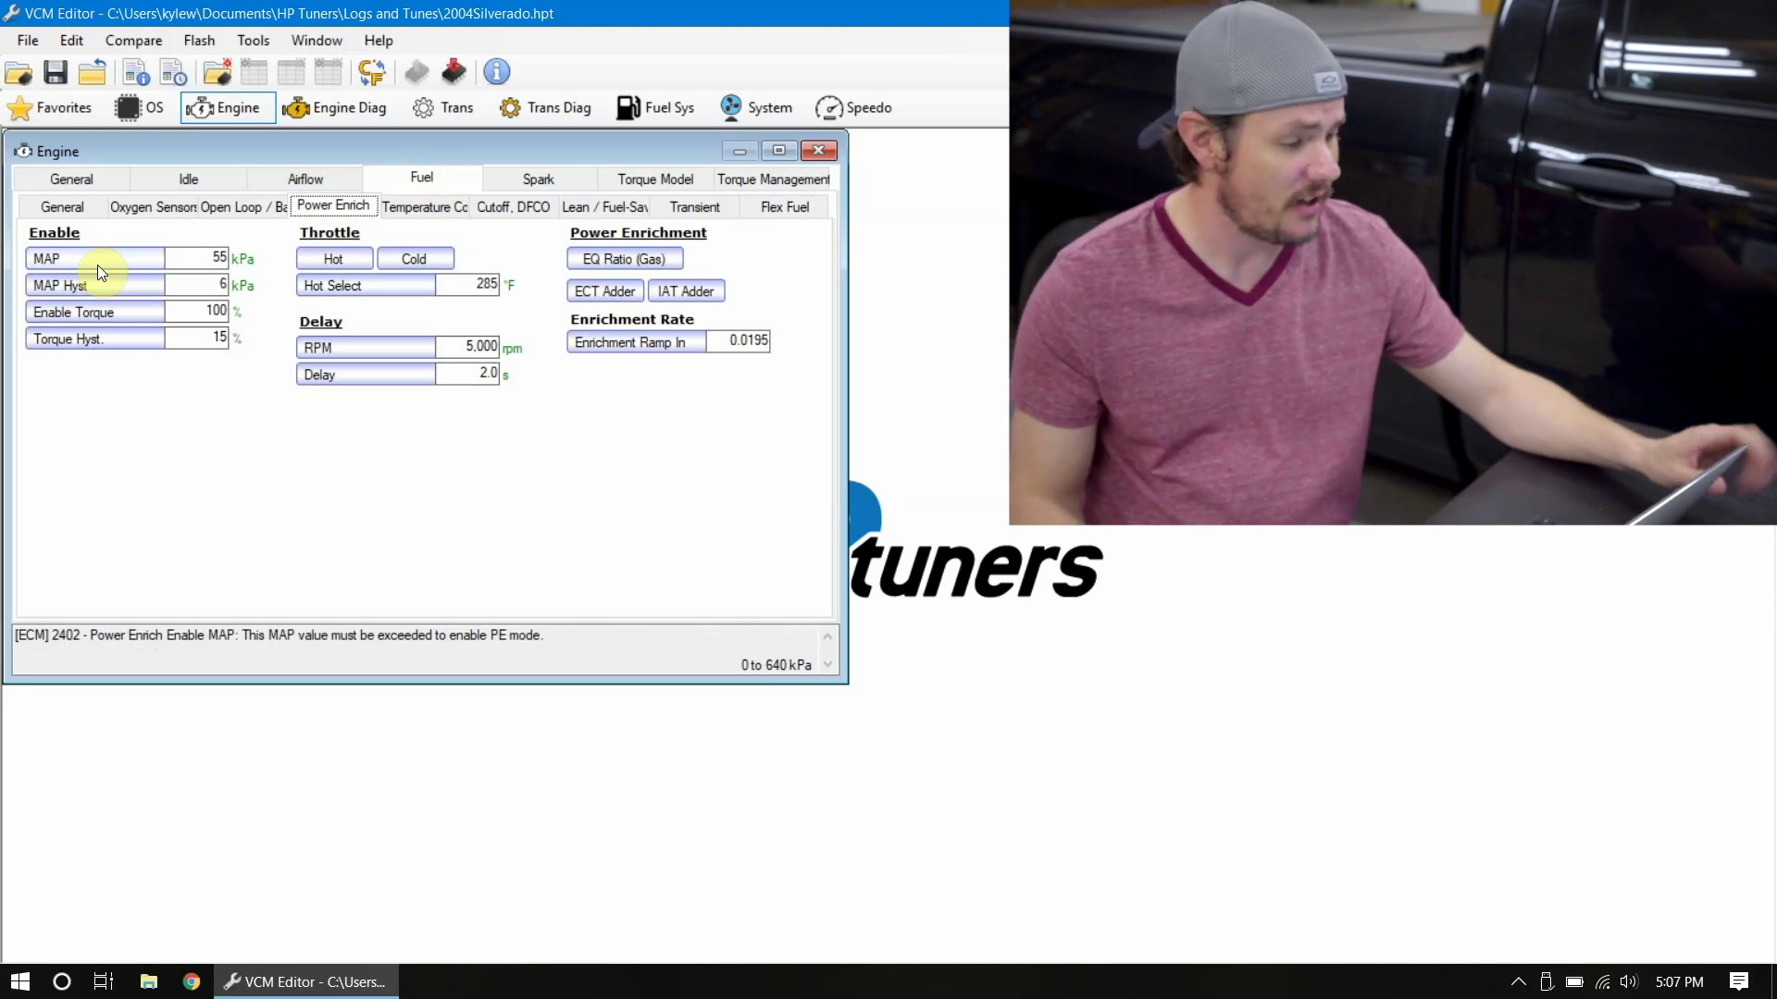
{"action": "left_click", "coordinate": [248, 260]}
{"action": "left_click", "coordinate": [249, 262]}
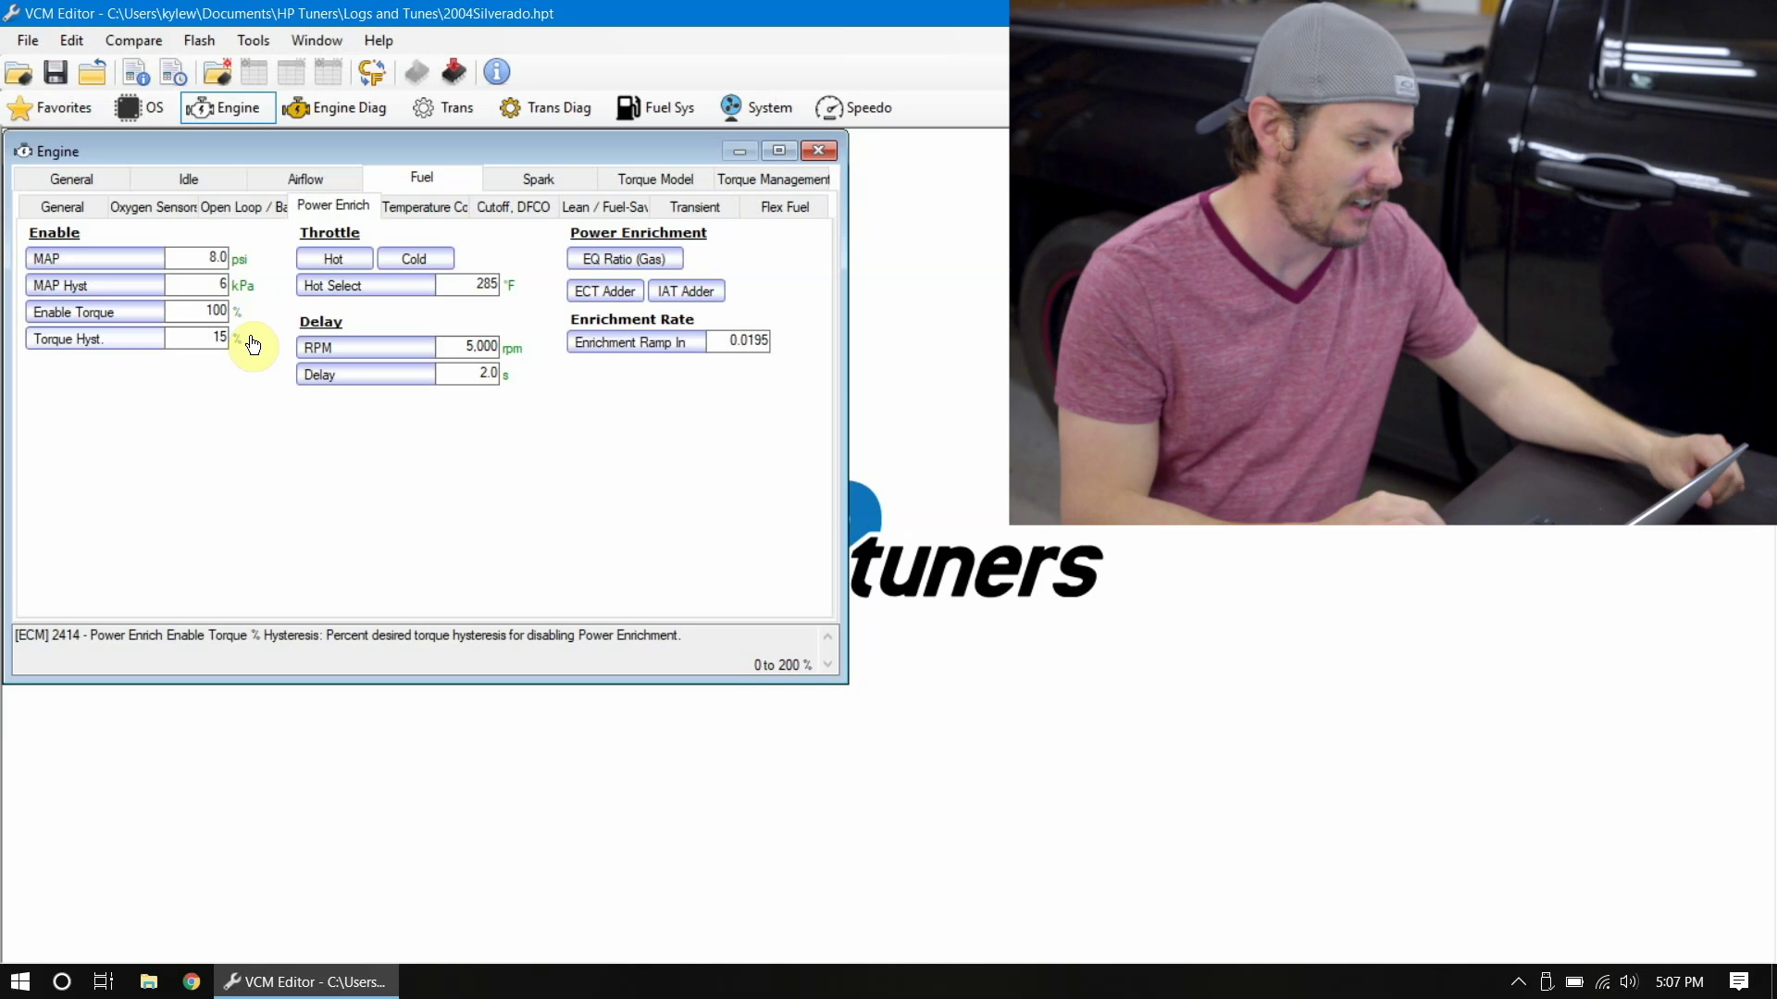
Cycle the MAP enable value's display unit from psi through the remaining pressure units back to kPa
{"action": "left_click", "coordinate": [226, 256]}
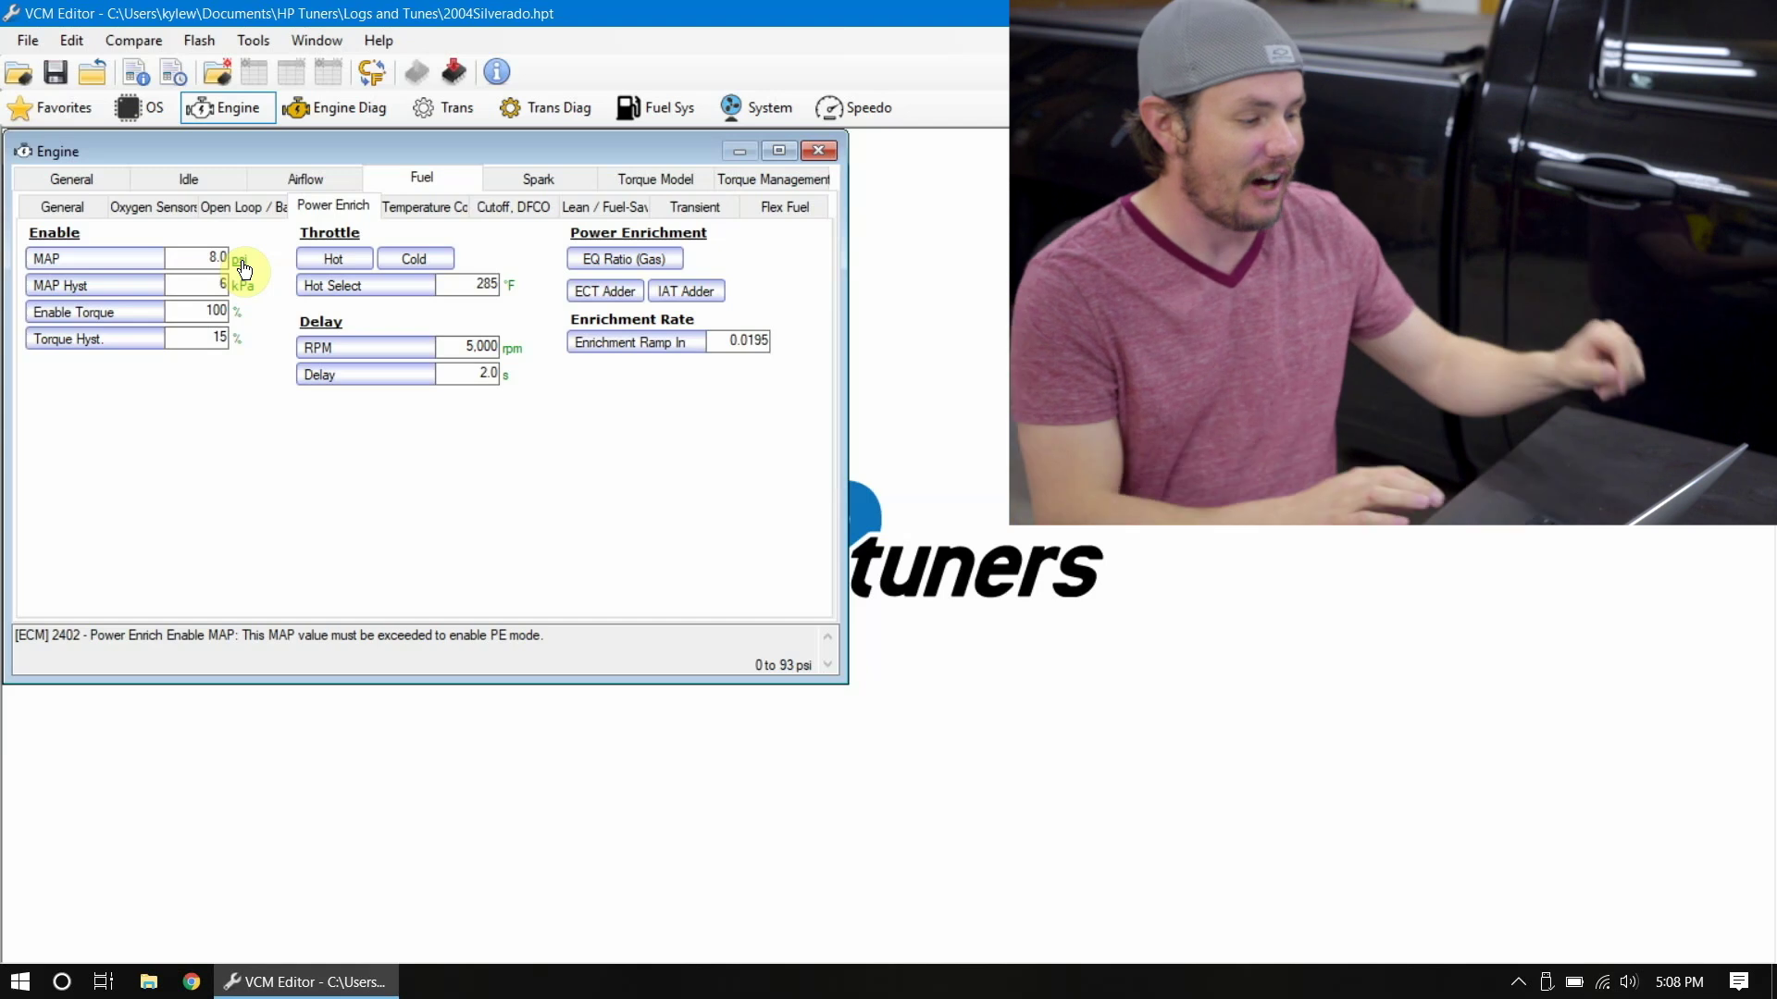
{"action": "left_click", "coordinate": [244, 269]}
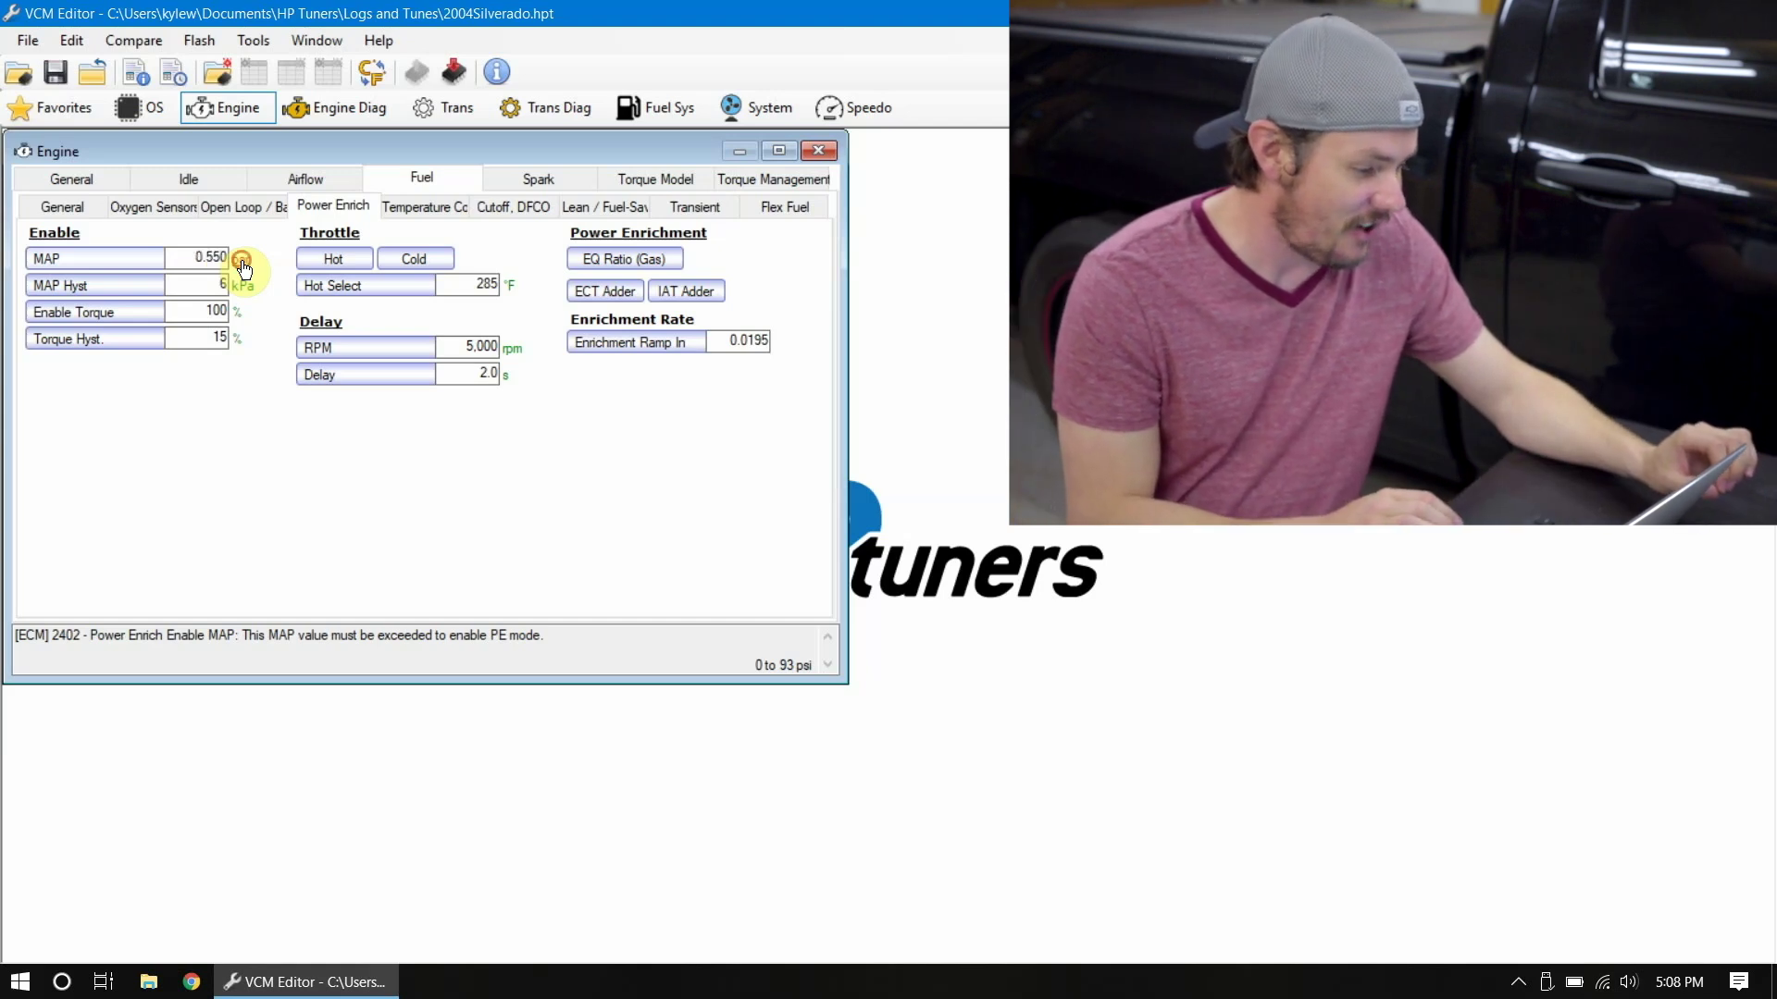
{"action": "left_click", "coordinate": [244, 269]}
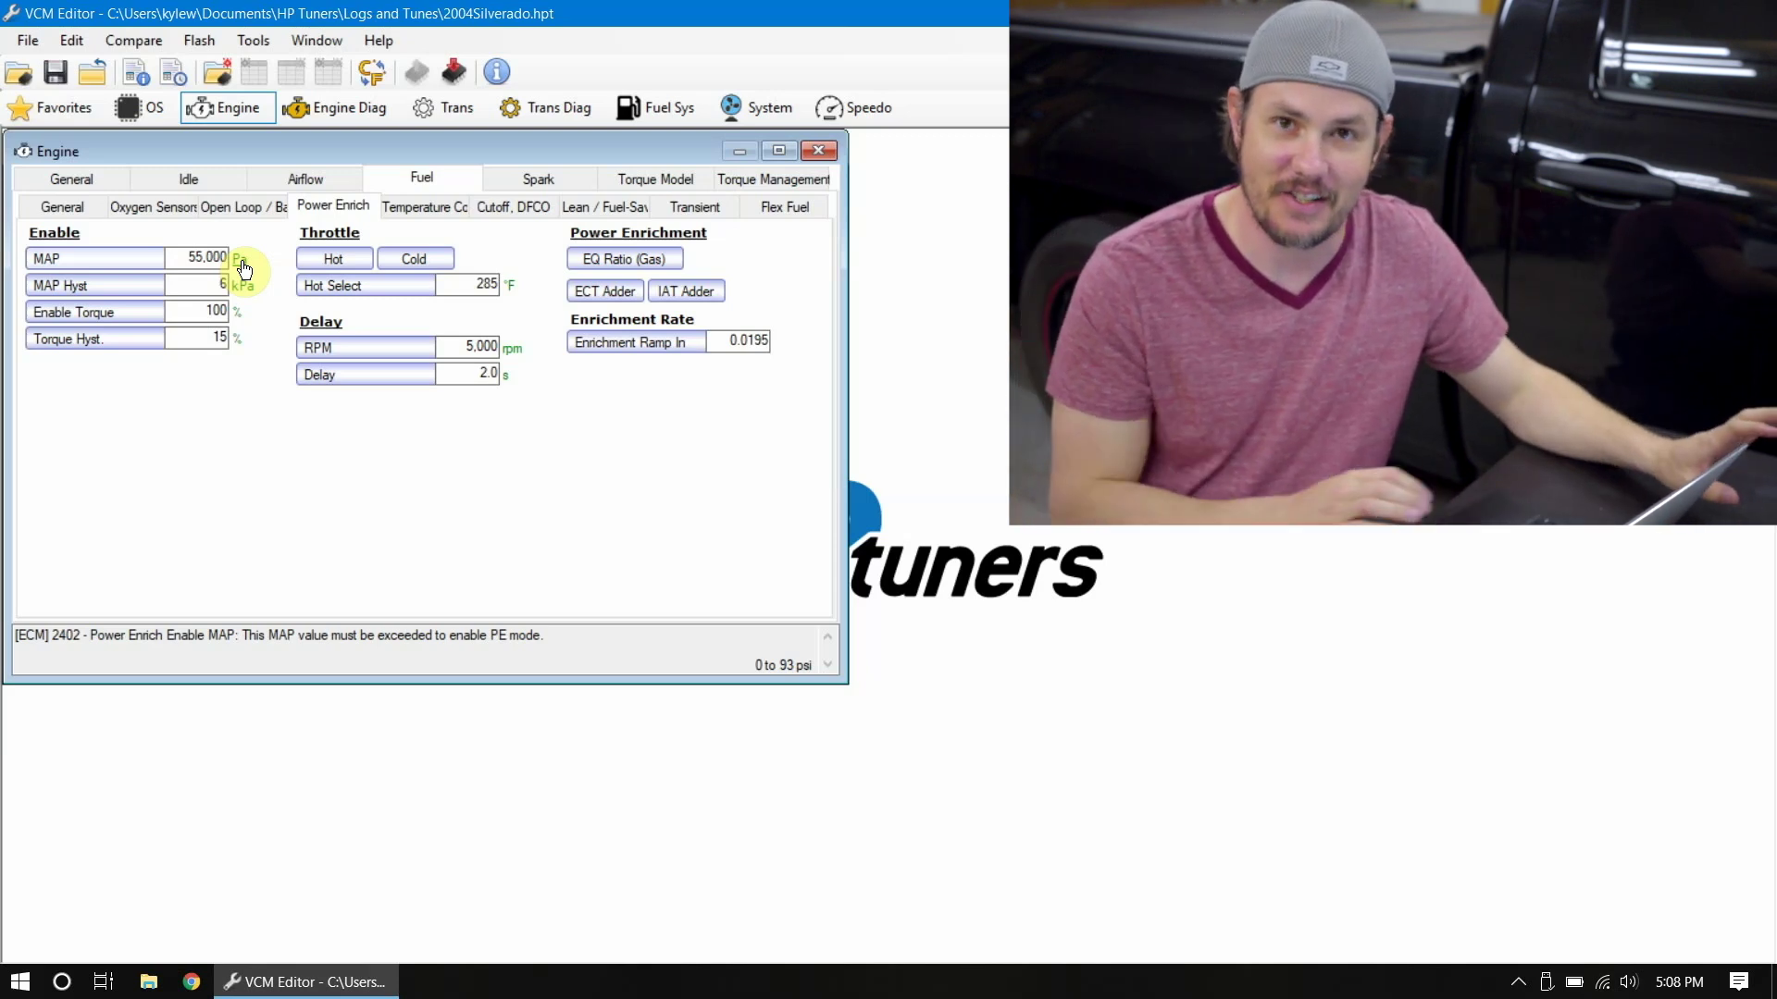
{"action": "left_click", "coordinate": [243, 268]}
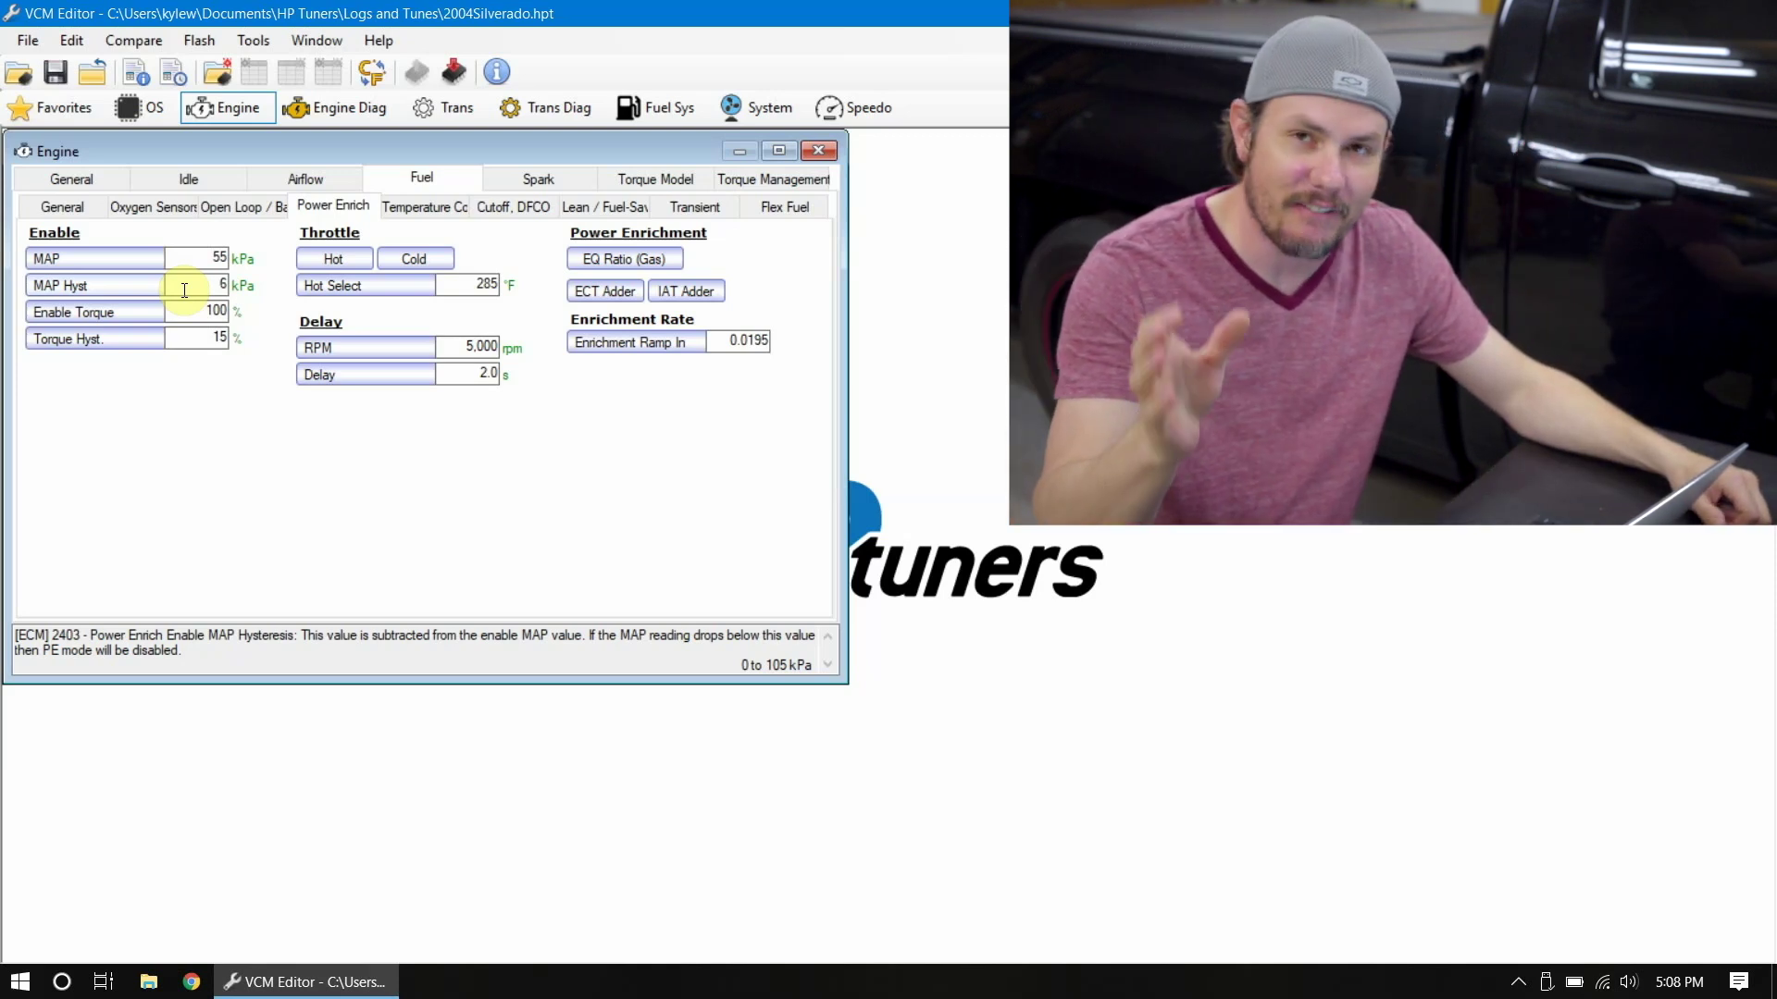
Display both the MAP and MAP Hyst values for enabling power enrichment in psi
{"action": "left_click", "coordinate": [246, 258]}
{"action": "left_click", "coordinate": [248, 258]}
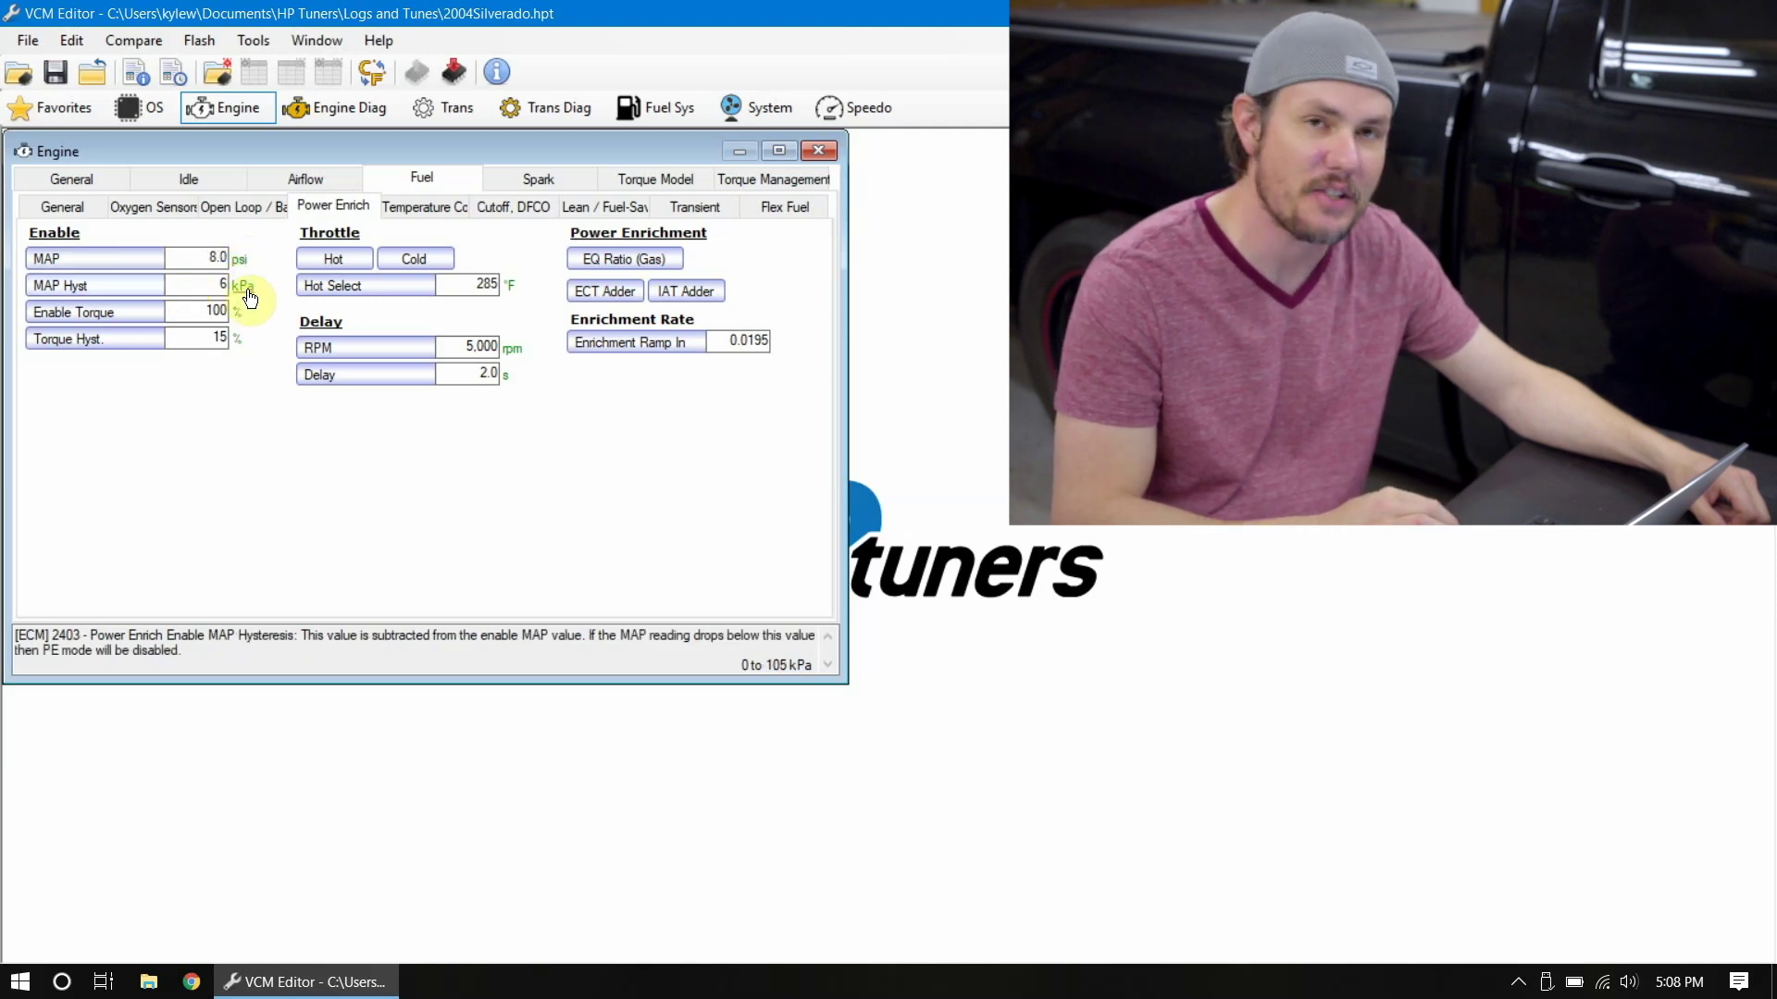
{"action": "left_click", "coordinate": [246, 291]}
{"action": "left_click", "coordinate": [245, 291]}
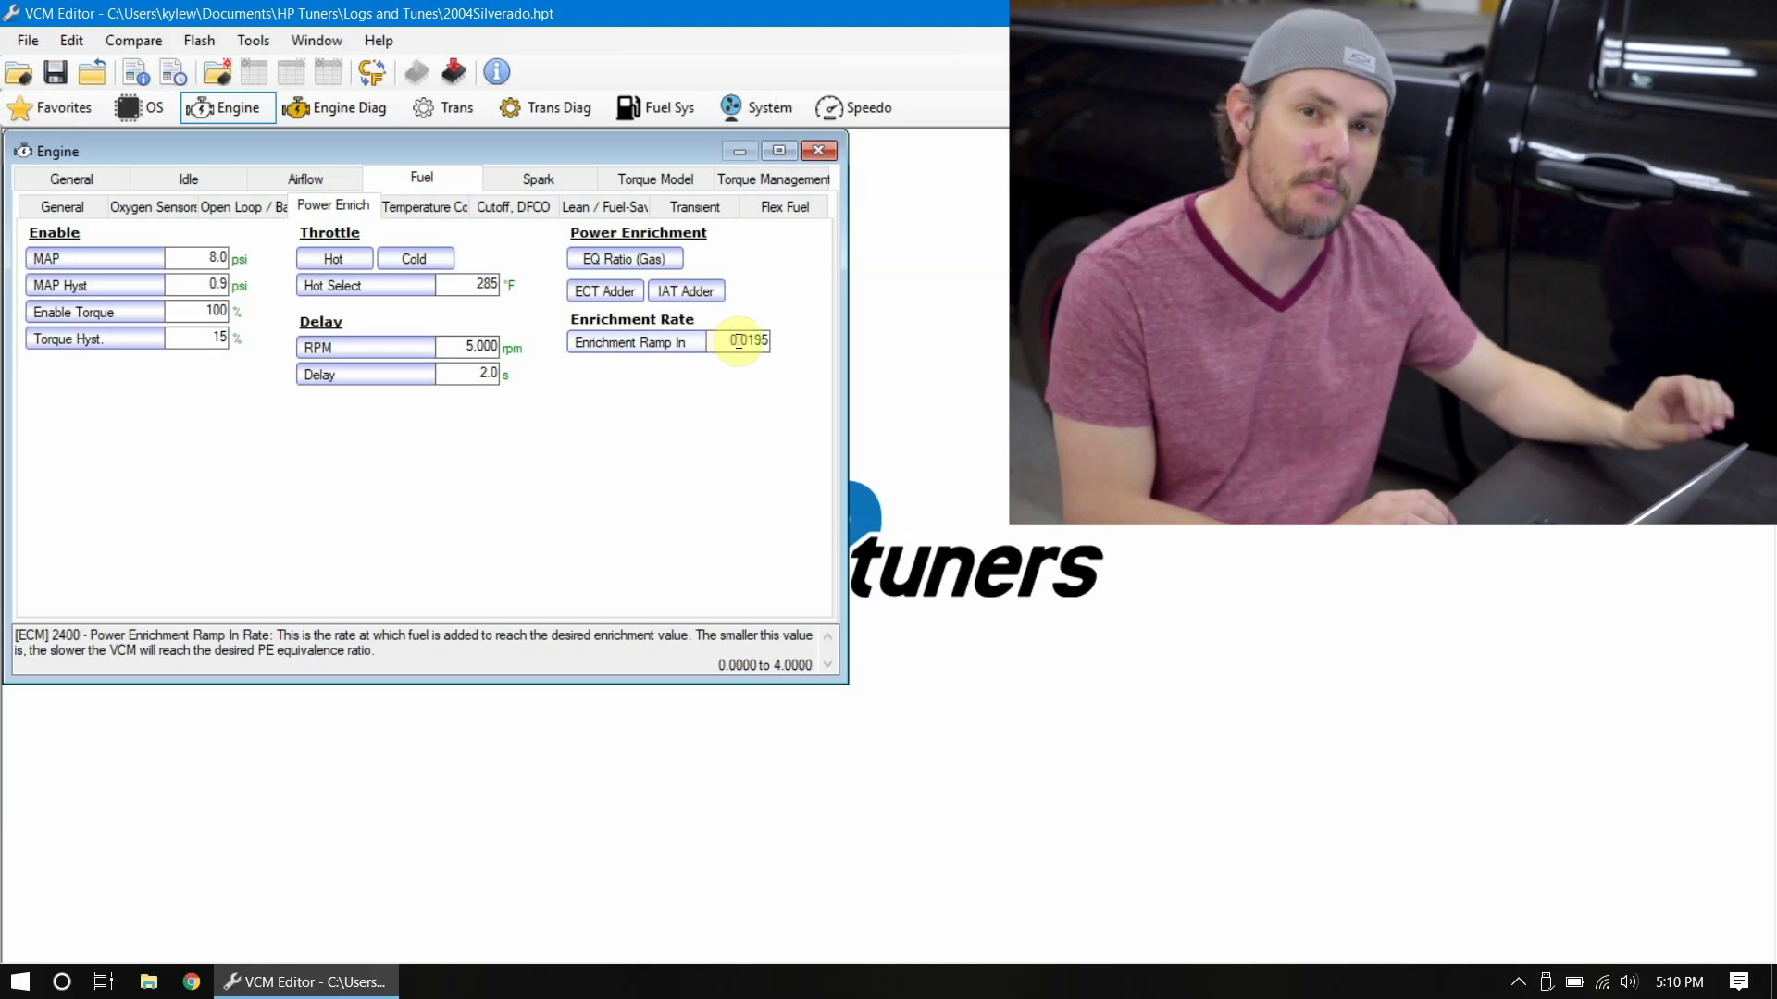
Examine the Power Enrich EQ Ratio (Gas) table, comparing the multipliers up to 1,200 rpm with those from 1,600 rpm upward
{"action": "left_click", "coordinate": [641, 255]}
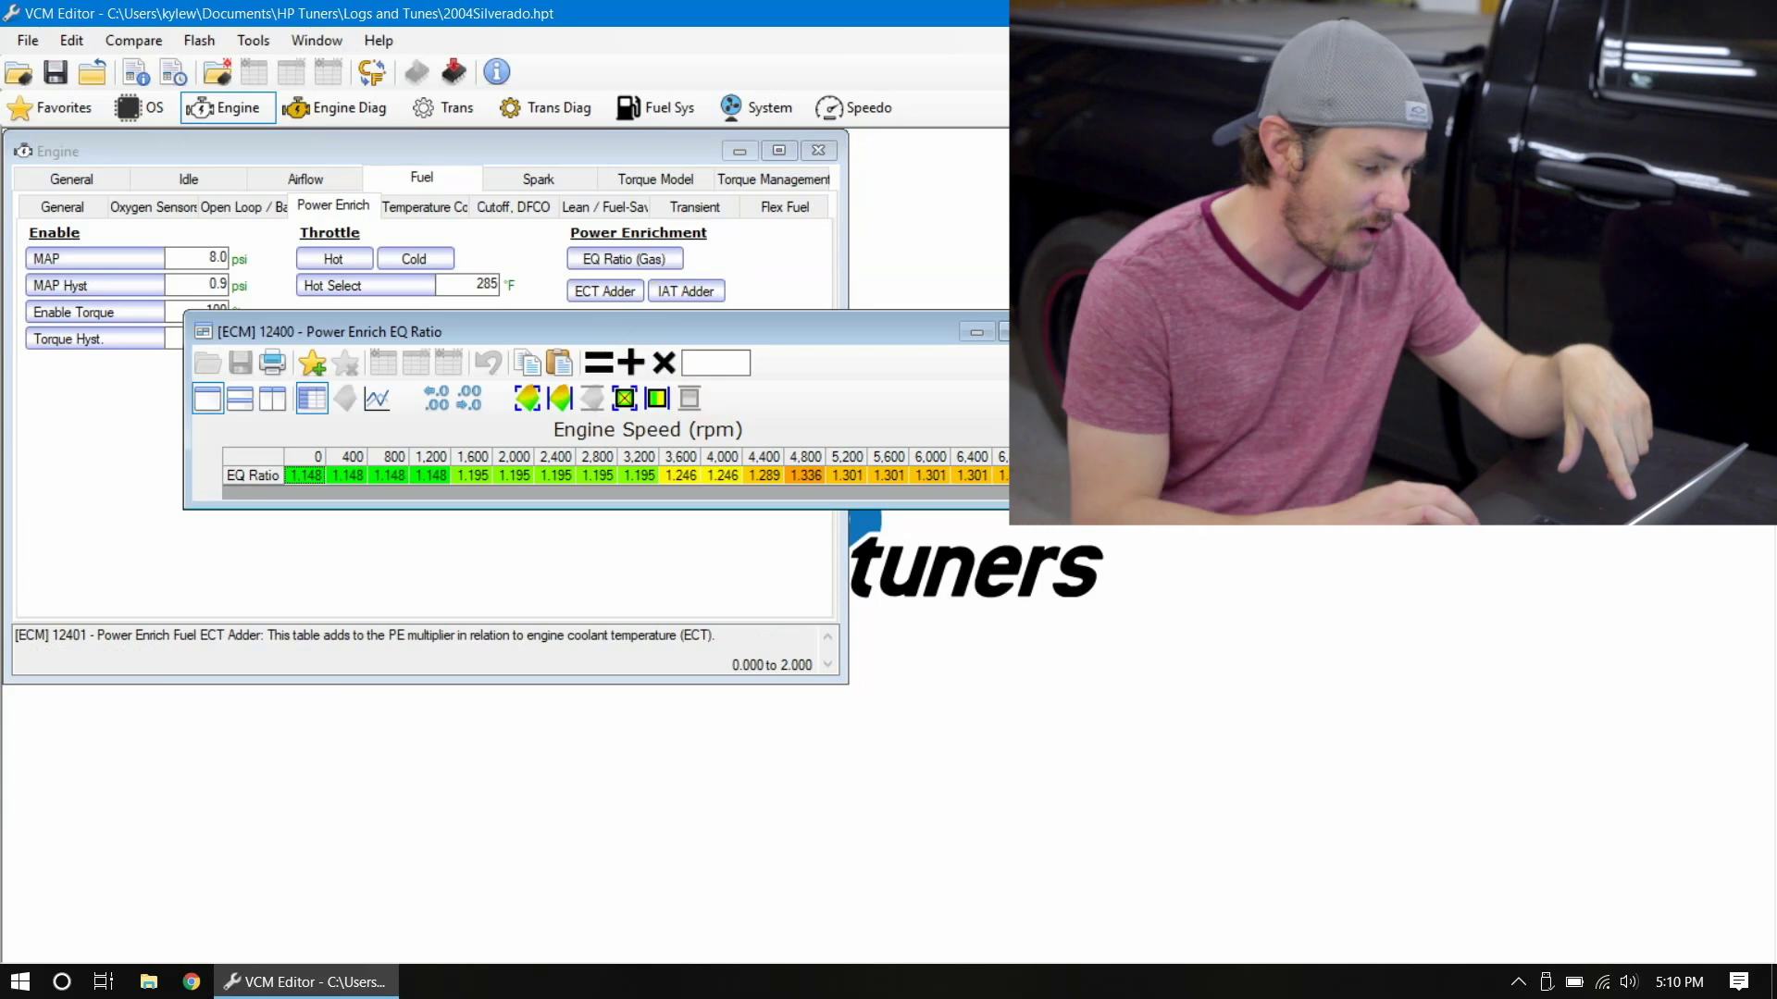
{"action": "left_click", "coordinate": [614, 261]}
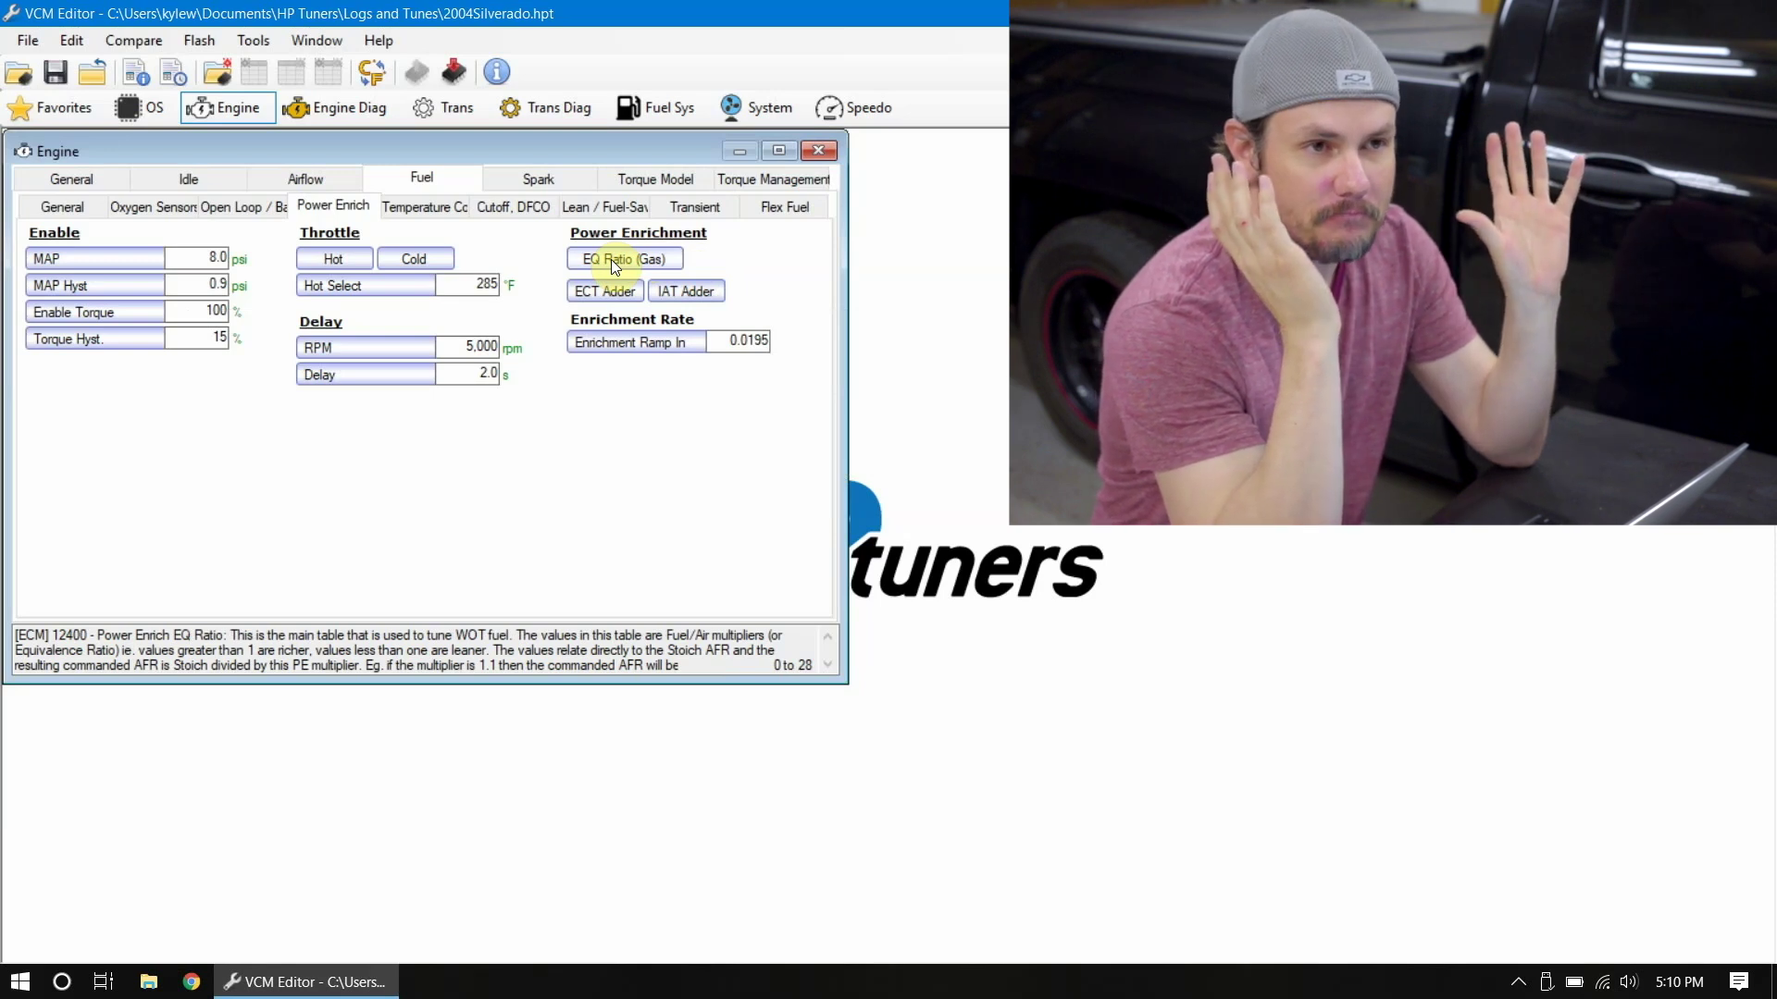
{"action": "left_click", "coordinate": [614, 259]}
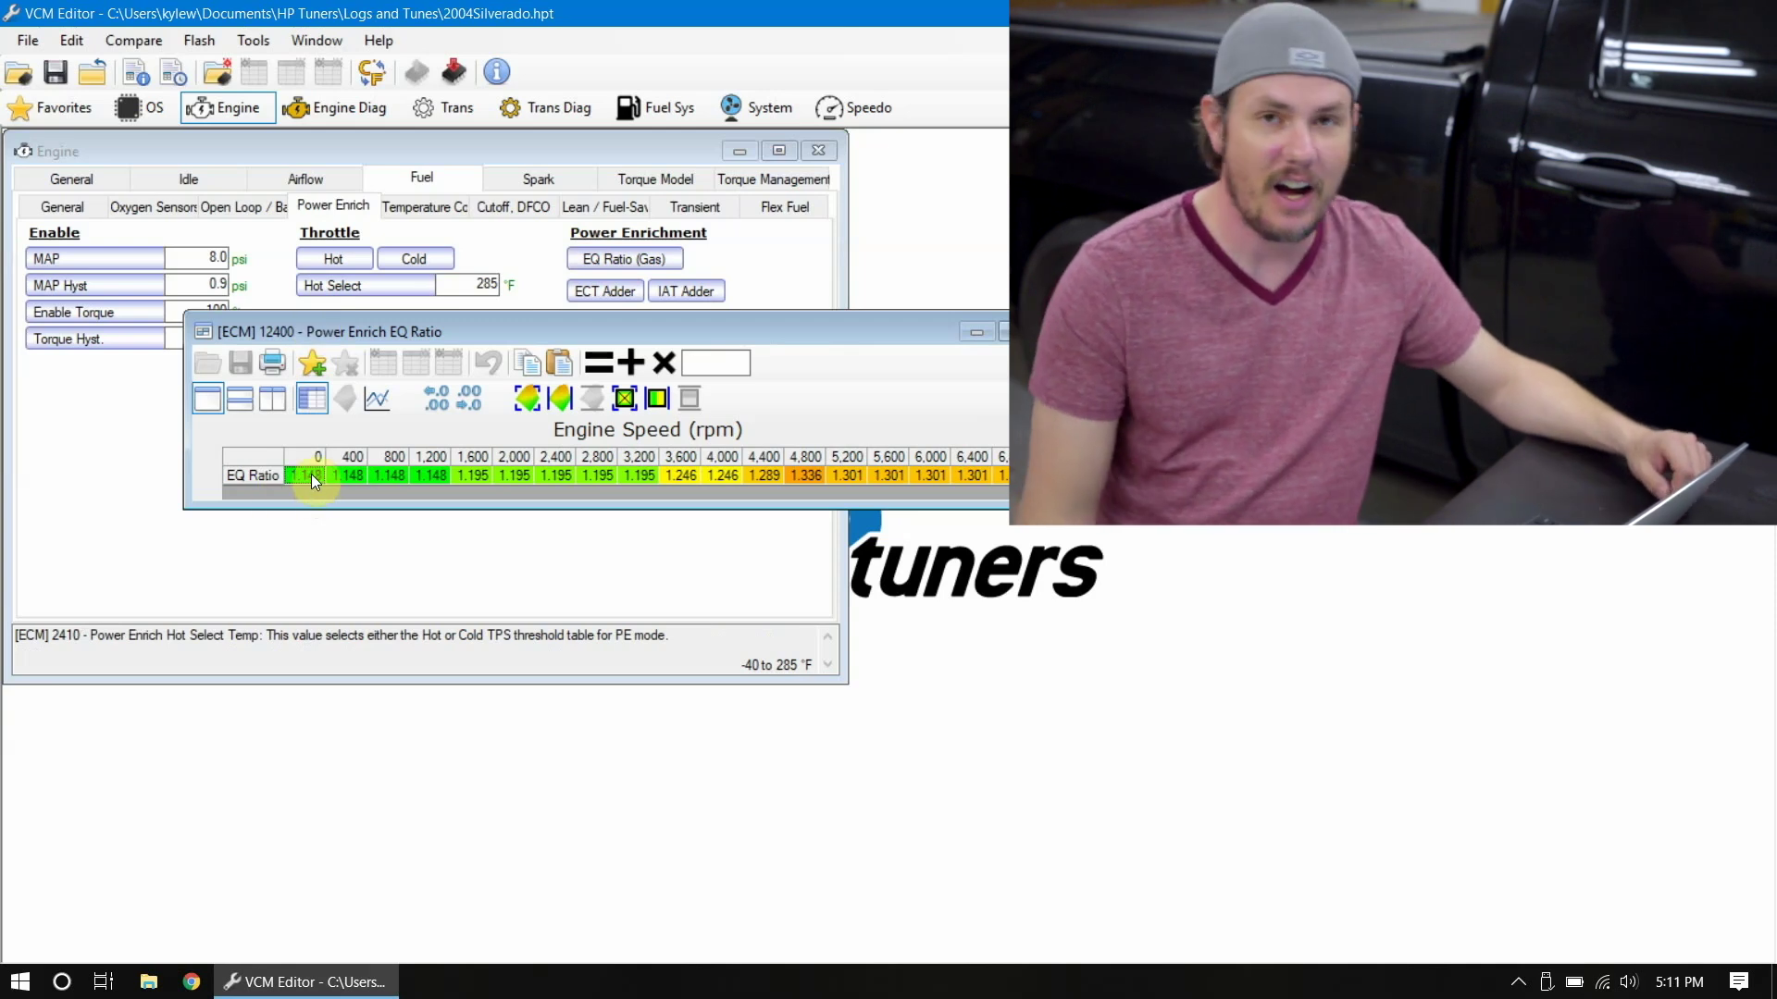
{"action": "left_click_drag", "start_coordinate": [311, 474], "coordinate": [433, 479]}
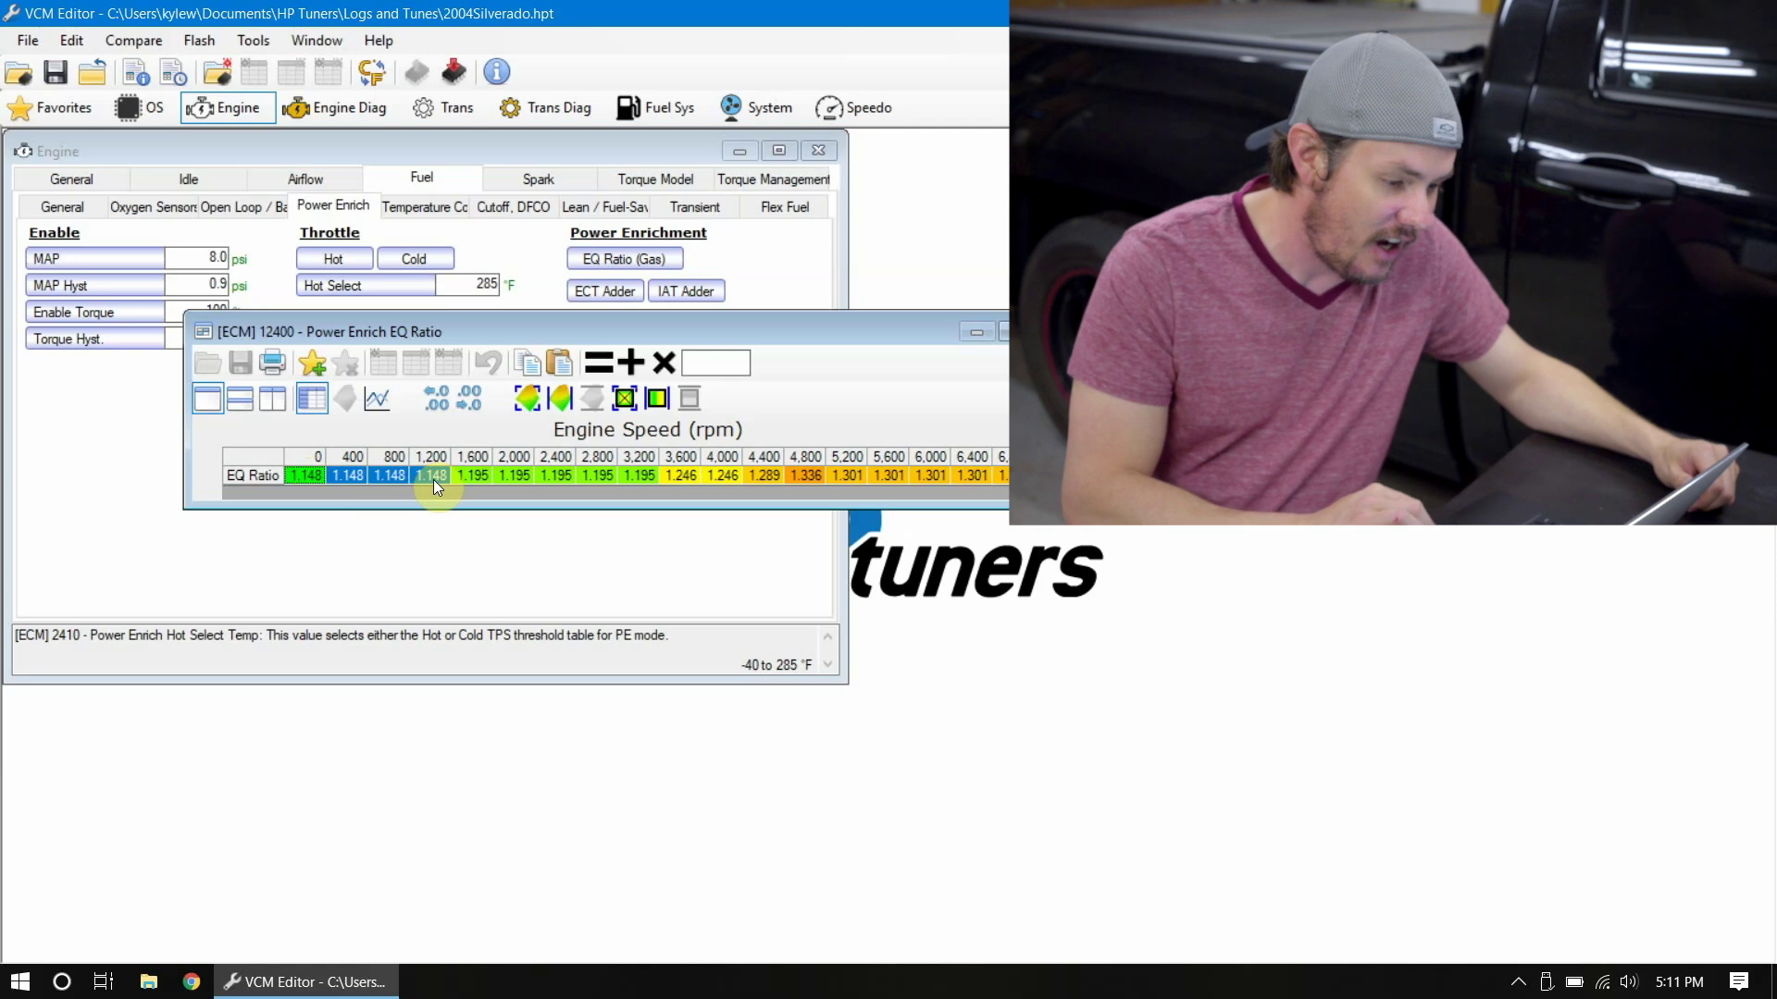
{"action": "left_click_drag", "start_coordinate": [467, 475], "coordinate": [707, 491]}
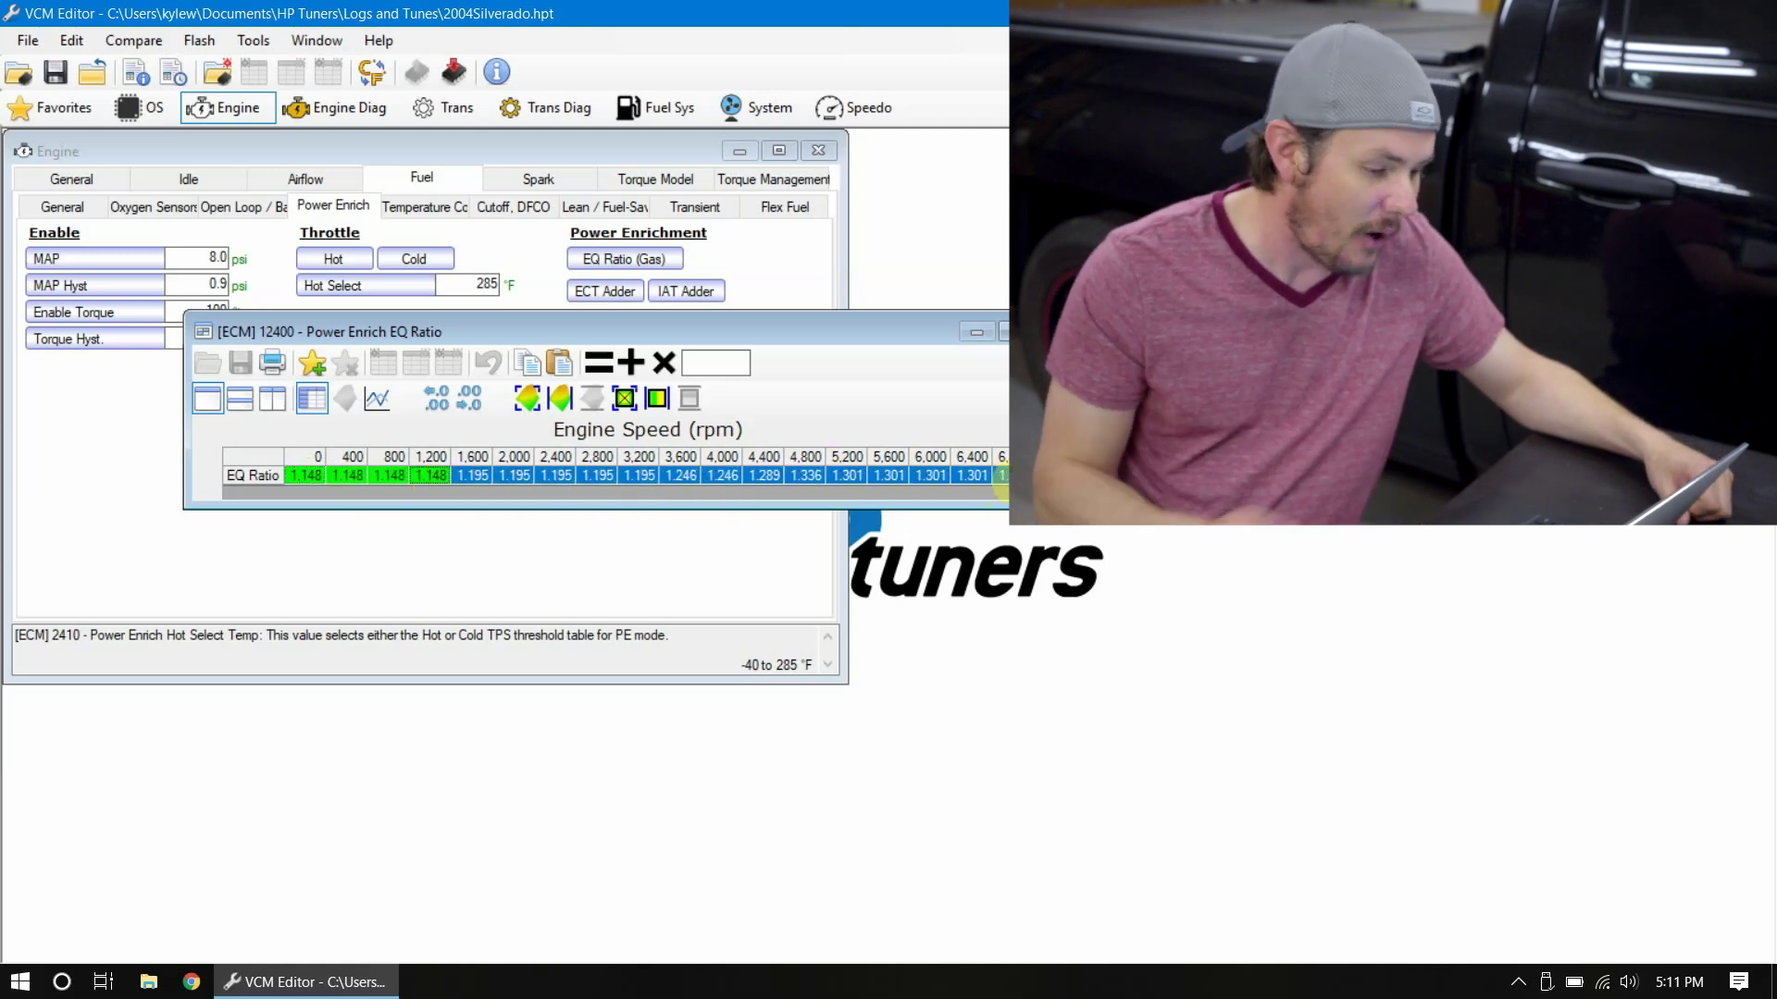
{"action": "left_click", "coordinate": [1027, 475]}
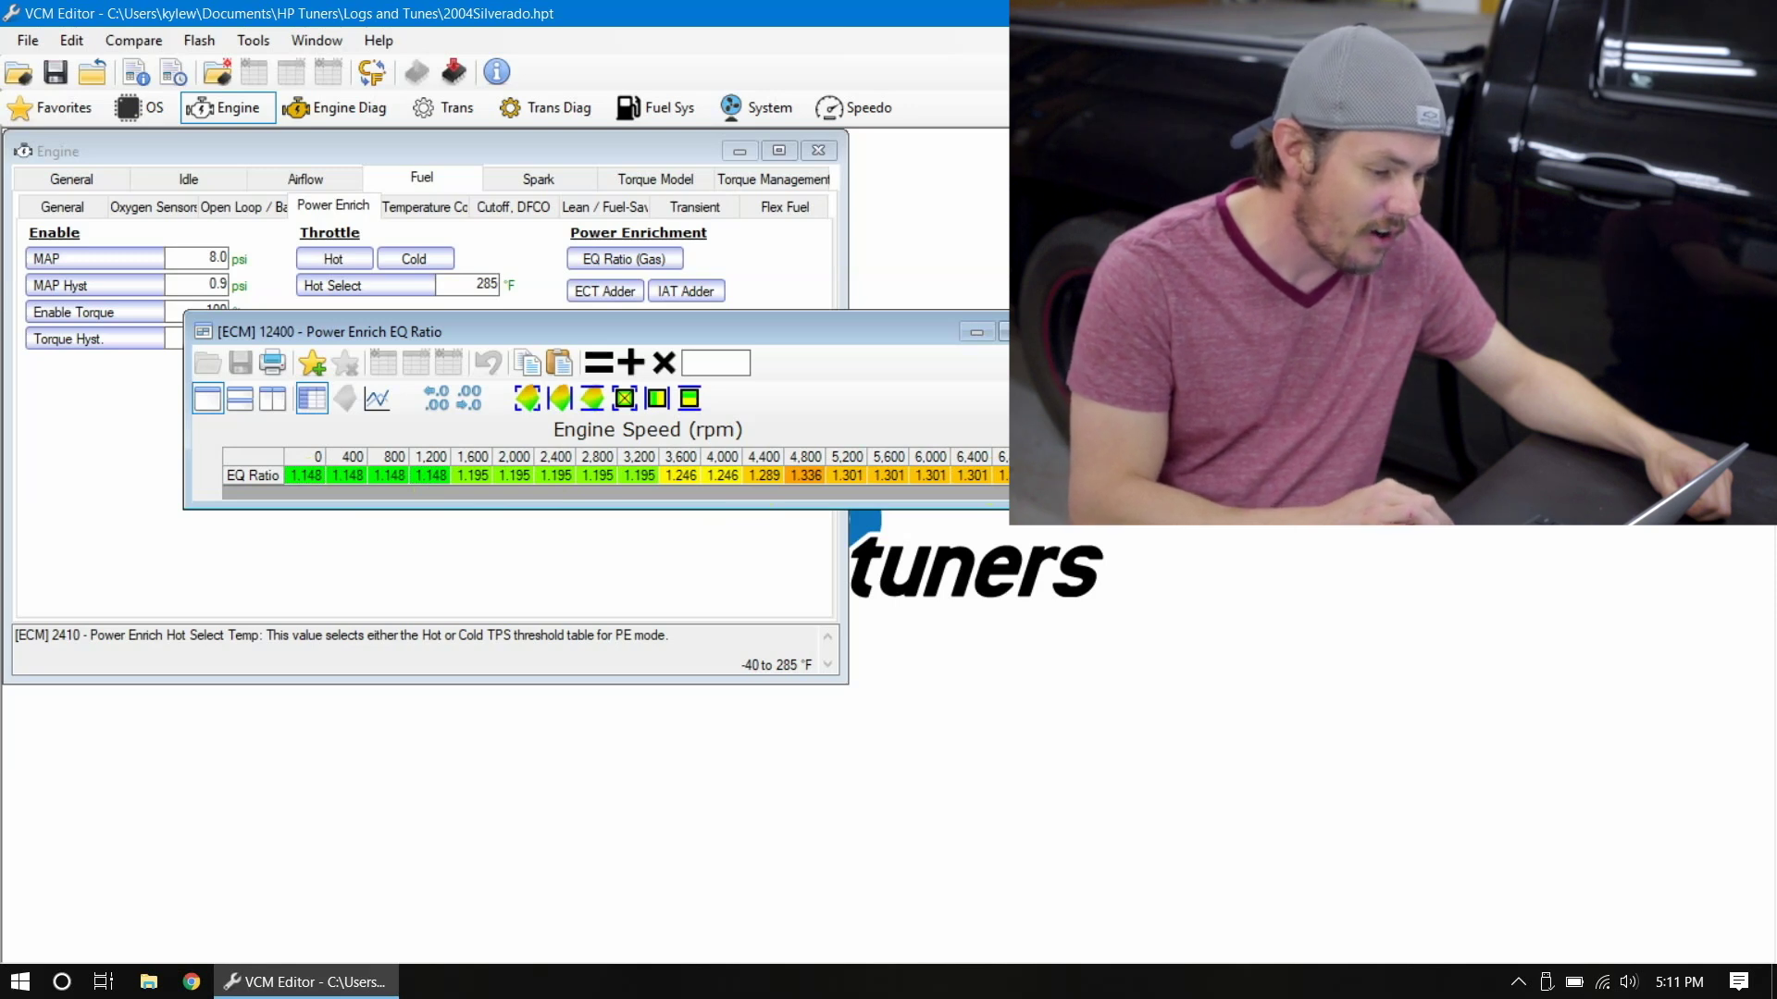
{"action": "left_click_drag", "start_coordinate": [1027, 477], "coordinate": [968, 481]}
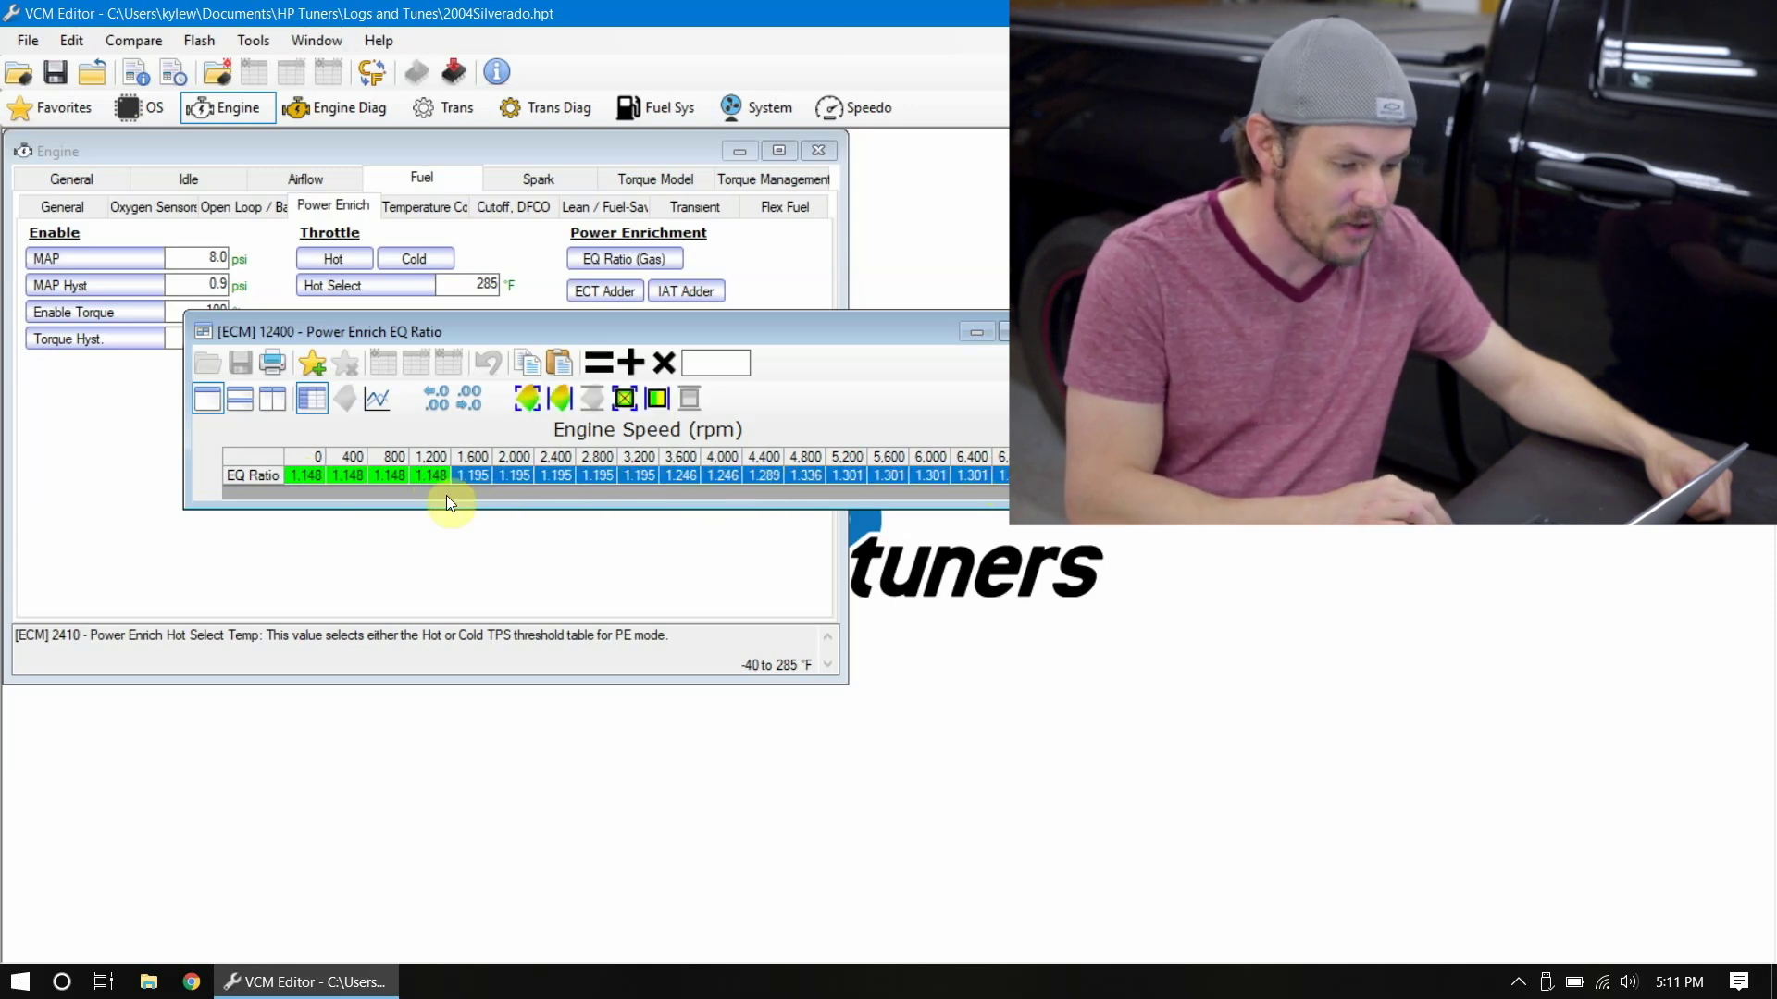
{"action": "left_click", "coordinate": [546, 480]}
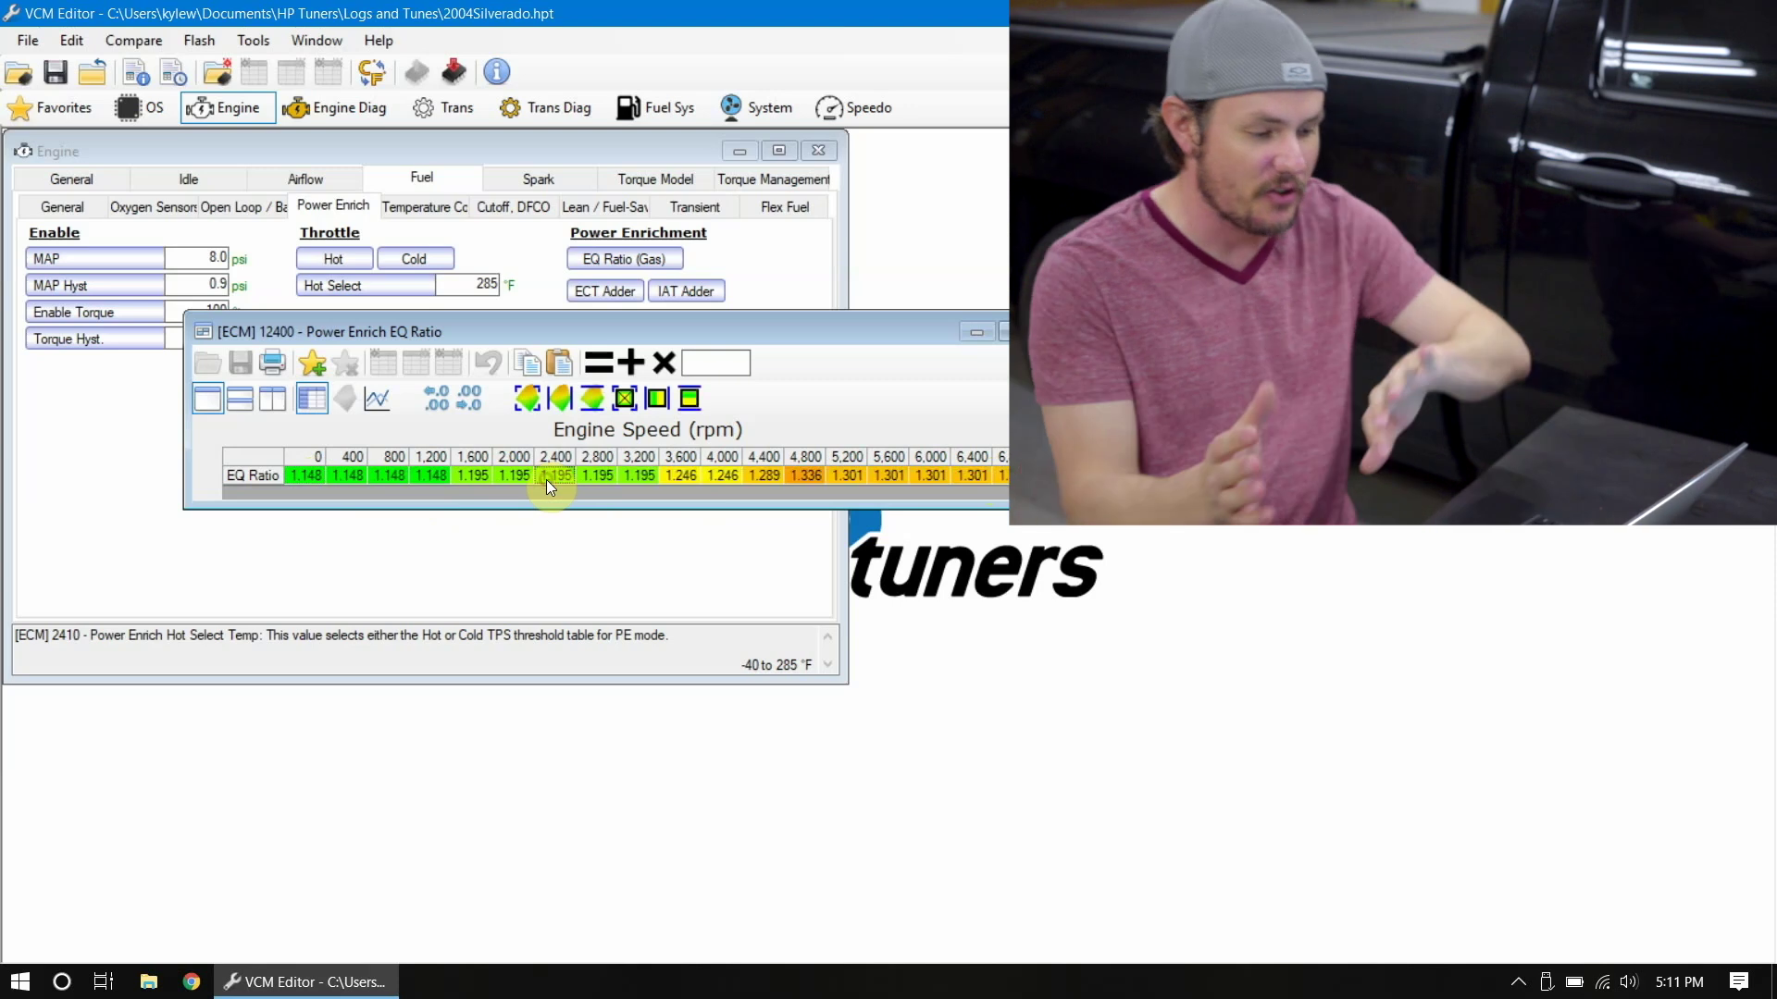
{"action": "left_click", "coordinate": [885, 479]}
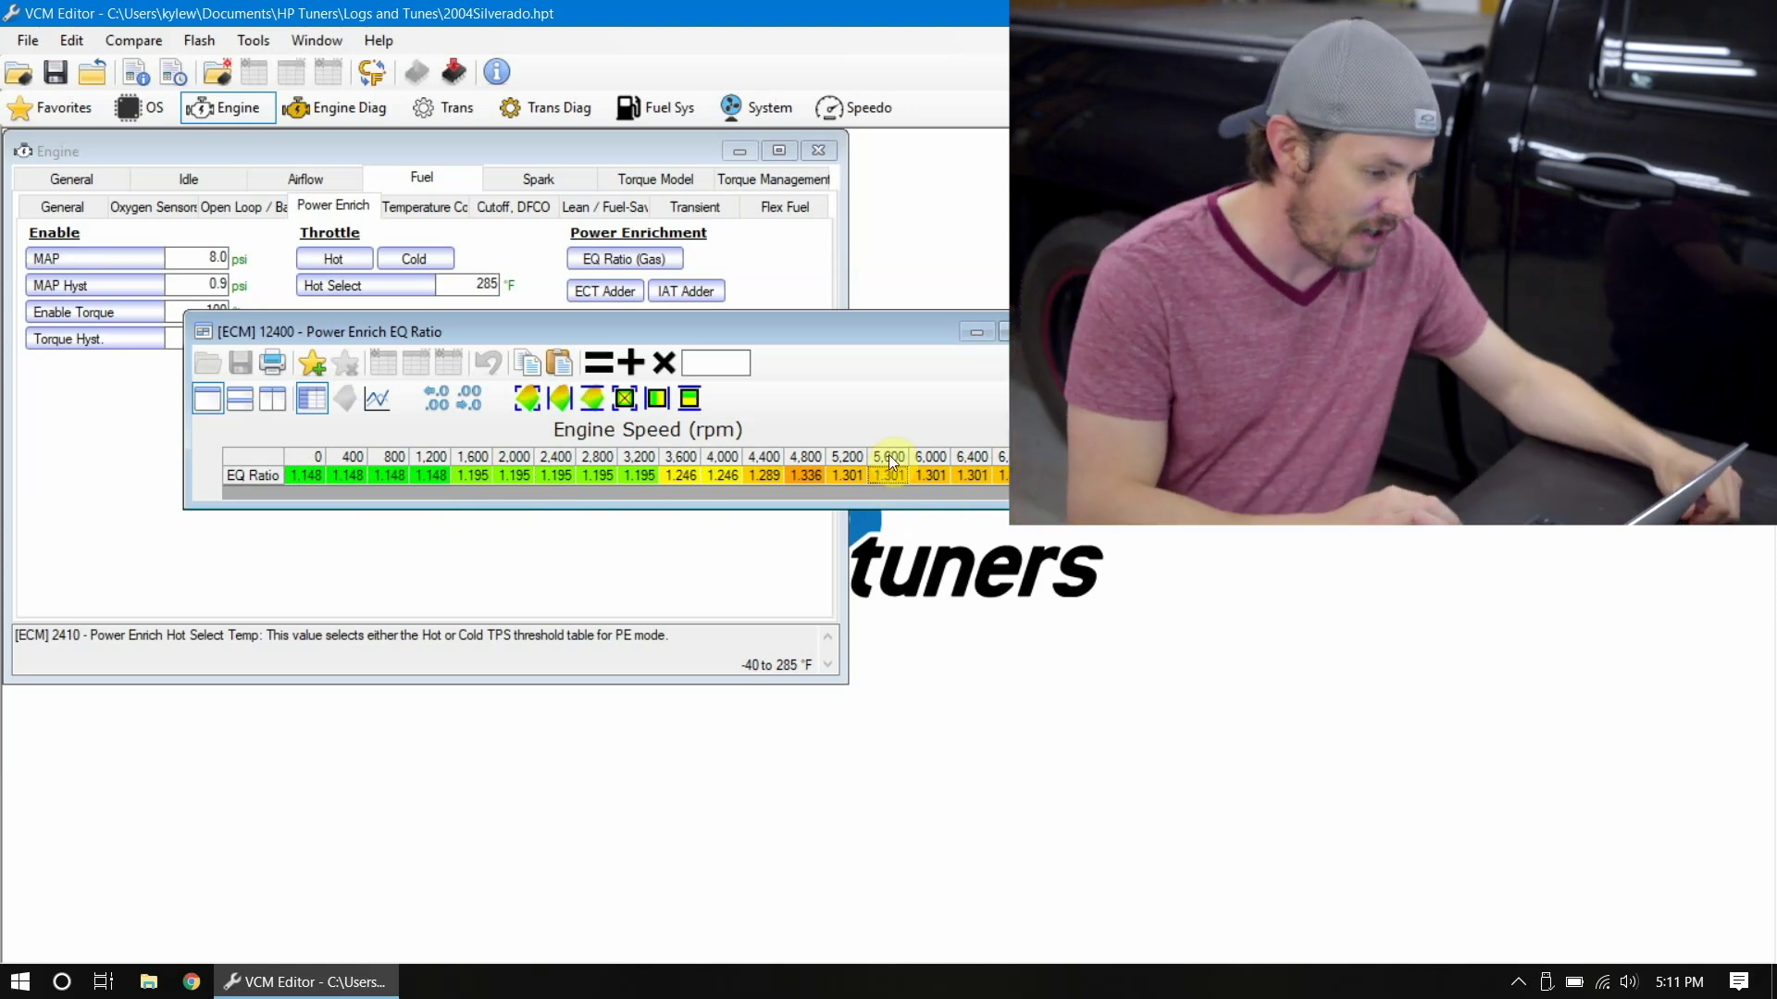
{"action": "key", "text": "Escape"}
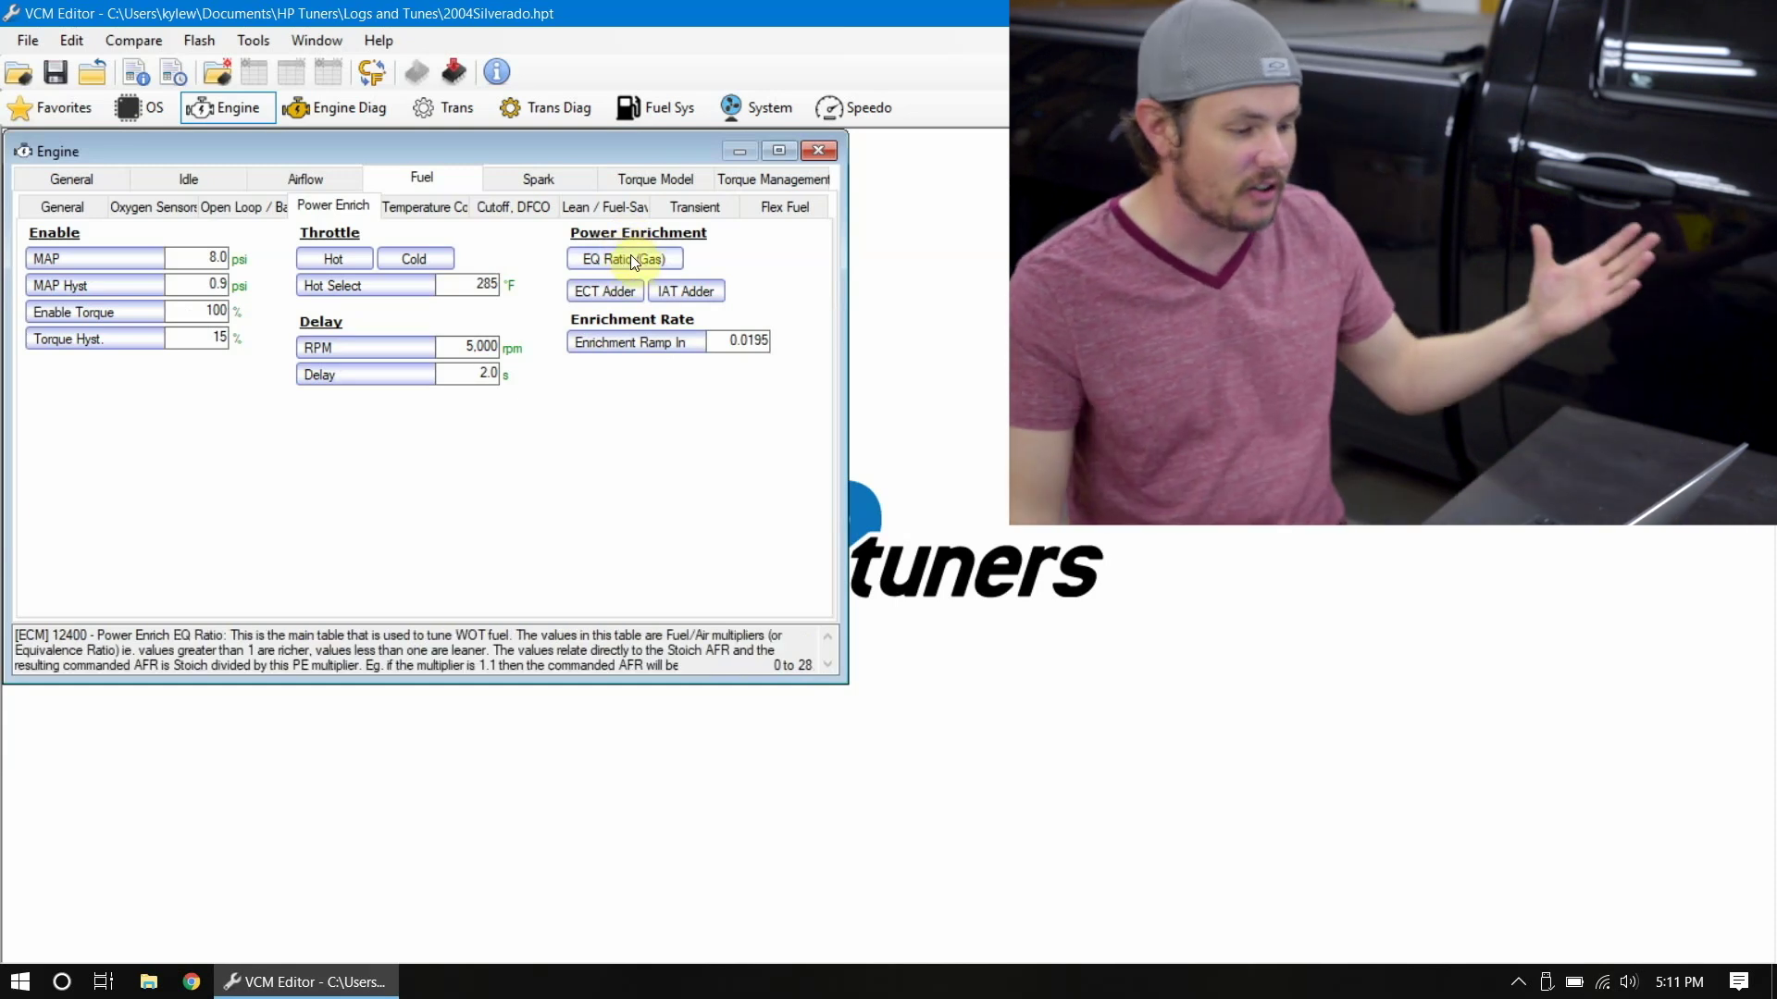
{"action": "left_click", "coordinate": [630, 260]}
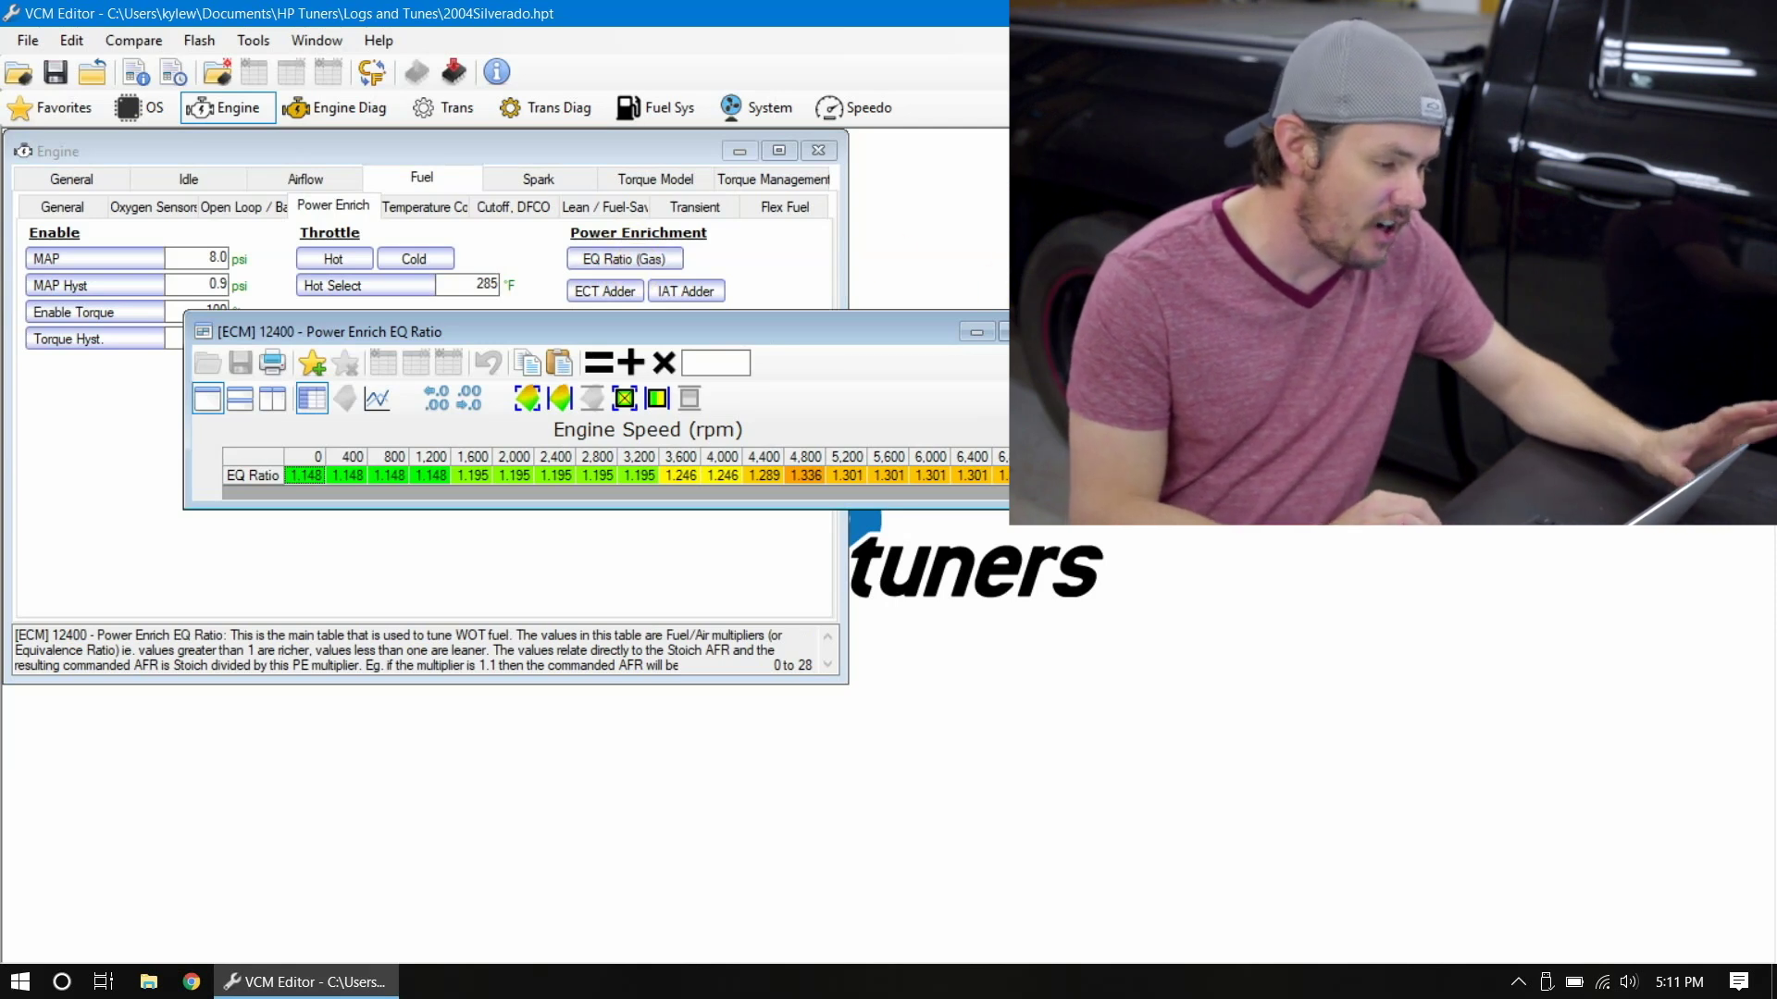
{"action": "left_click", "coordinate": [1037, 332]}
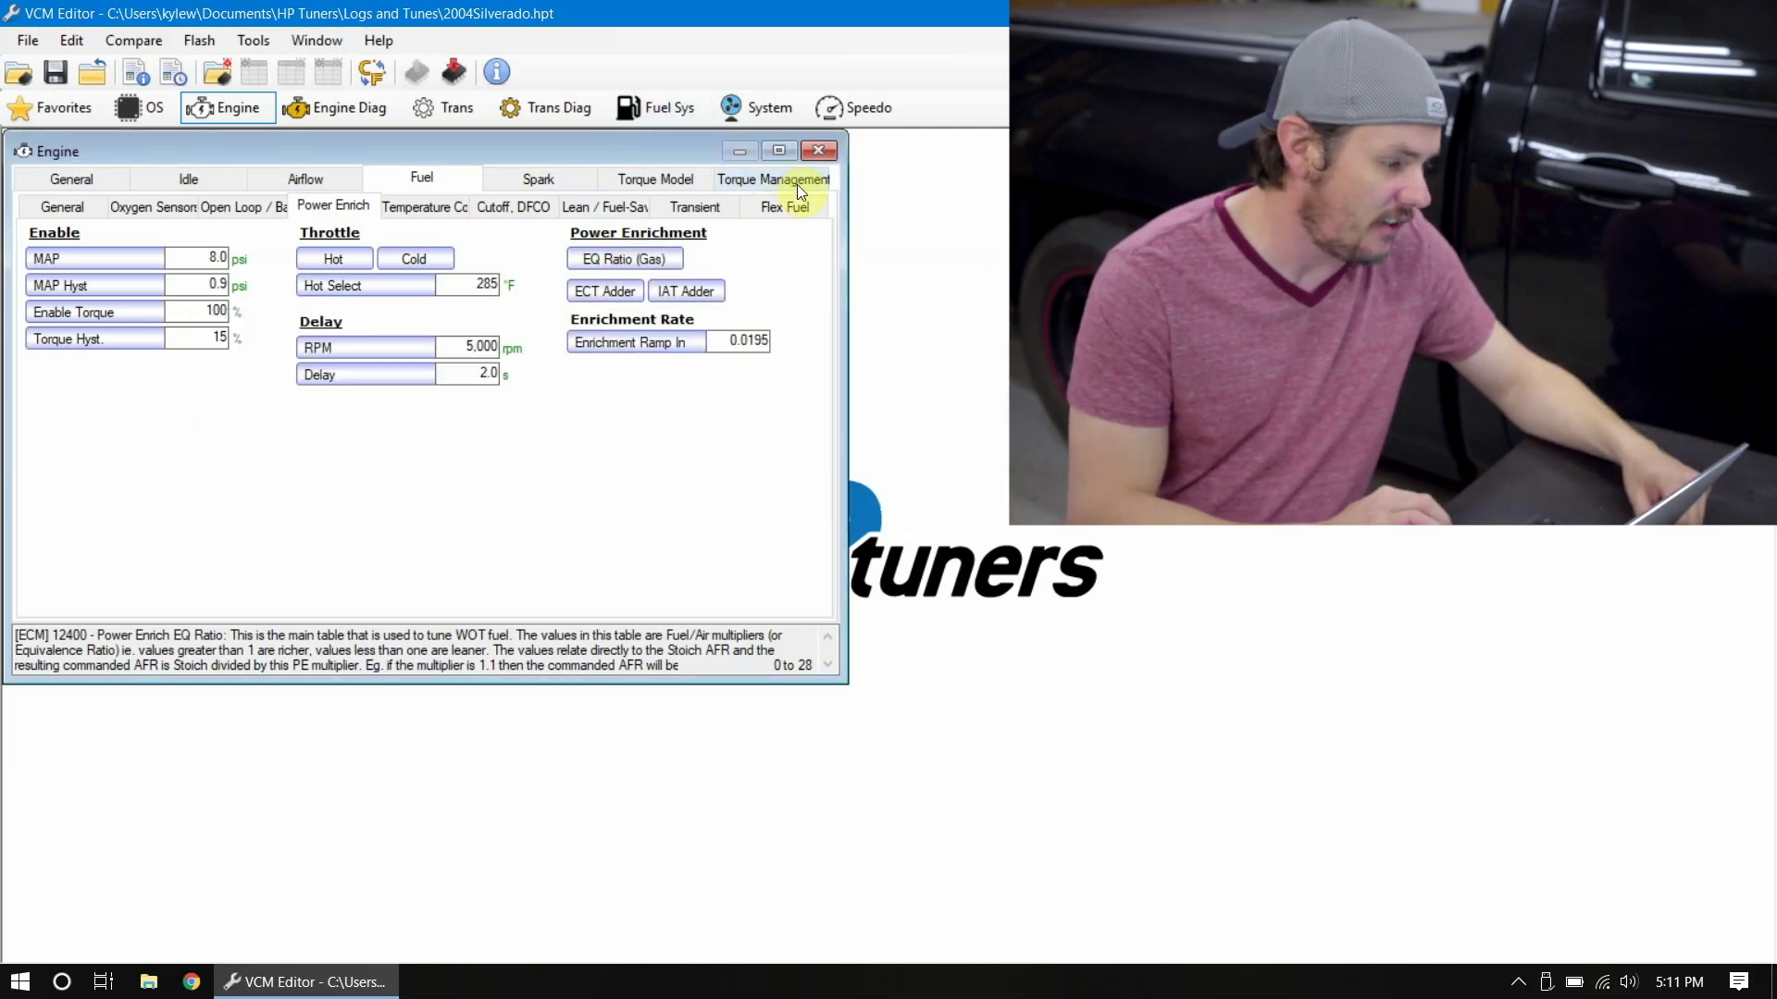
Open the recent tune file 2010 Chevy Camaro E38 - 12633056.hpt and display its Engine parameters
{"action": "left_click", "coordinate": [820, 149]}
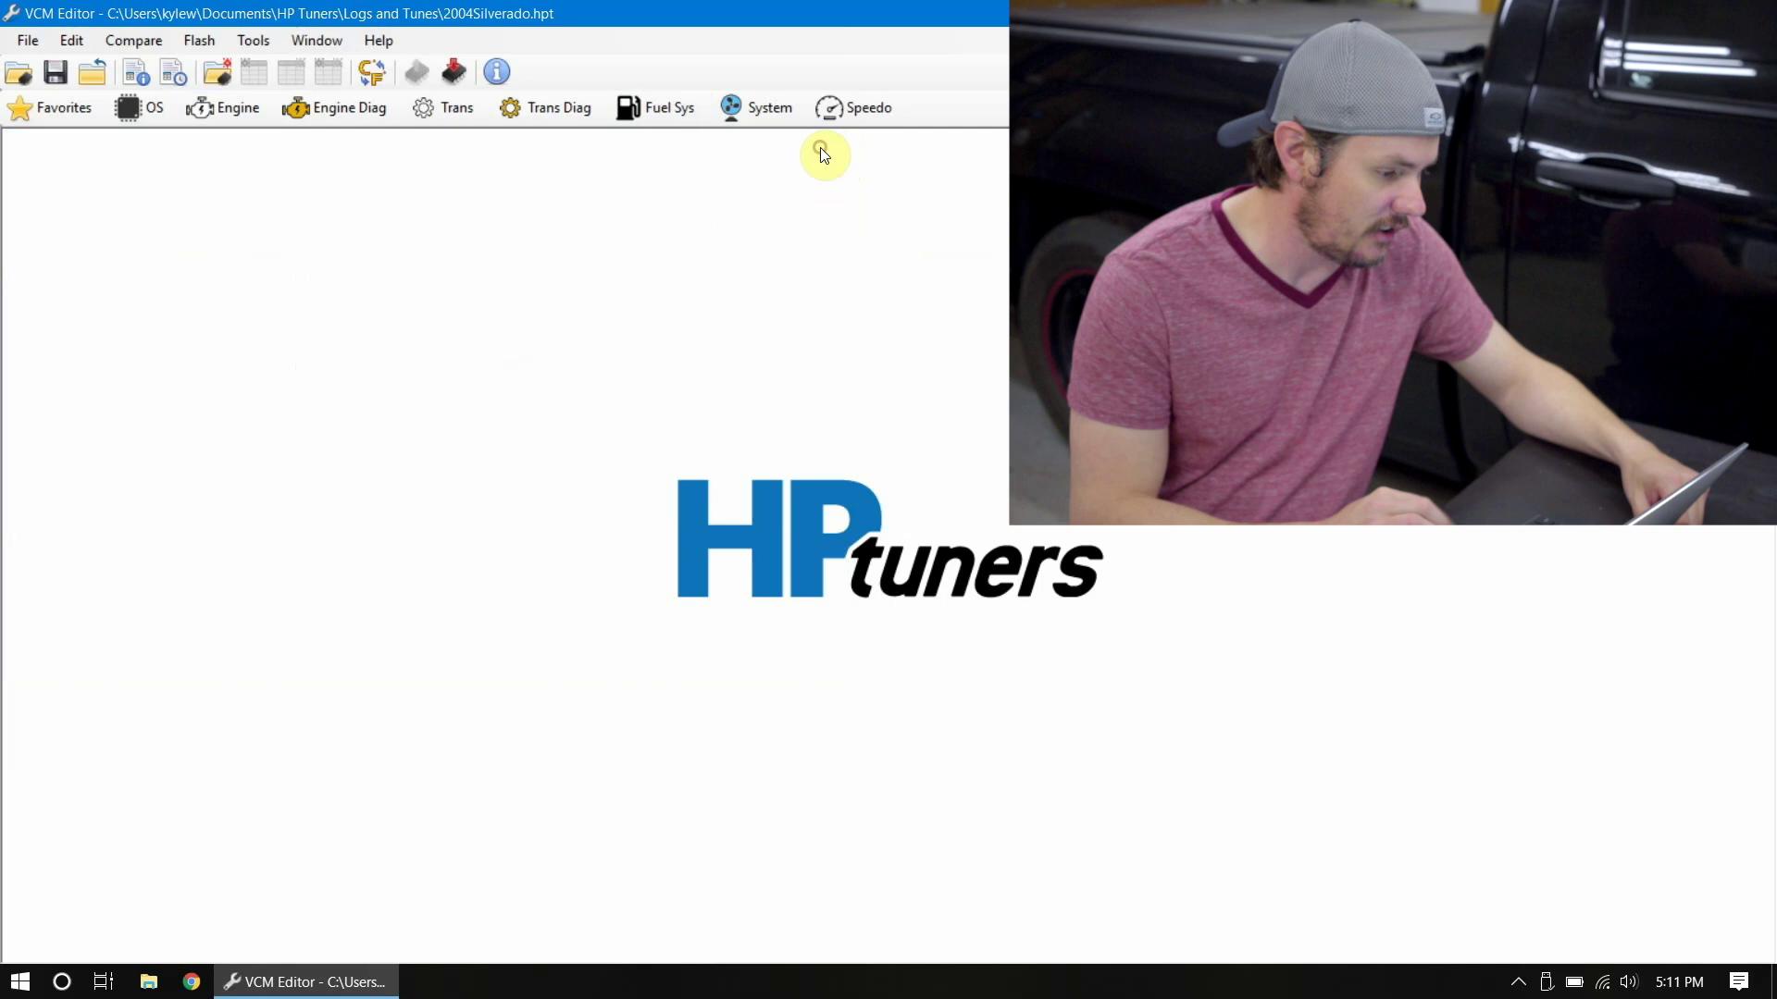
{"action": "left_click", "coordinate": [29, 39]}
{"action": "mouse_move", "coordinate": [147, 209]}
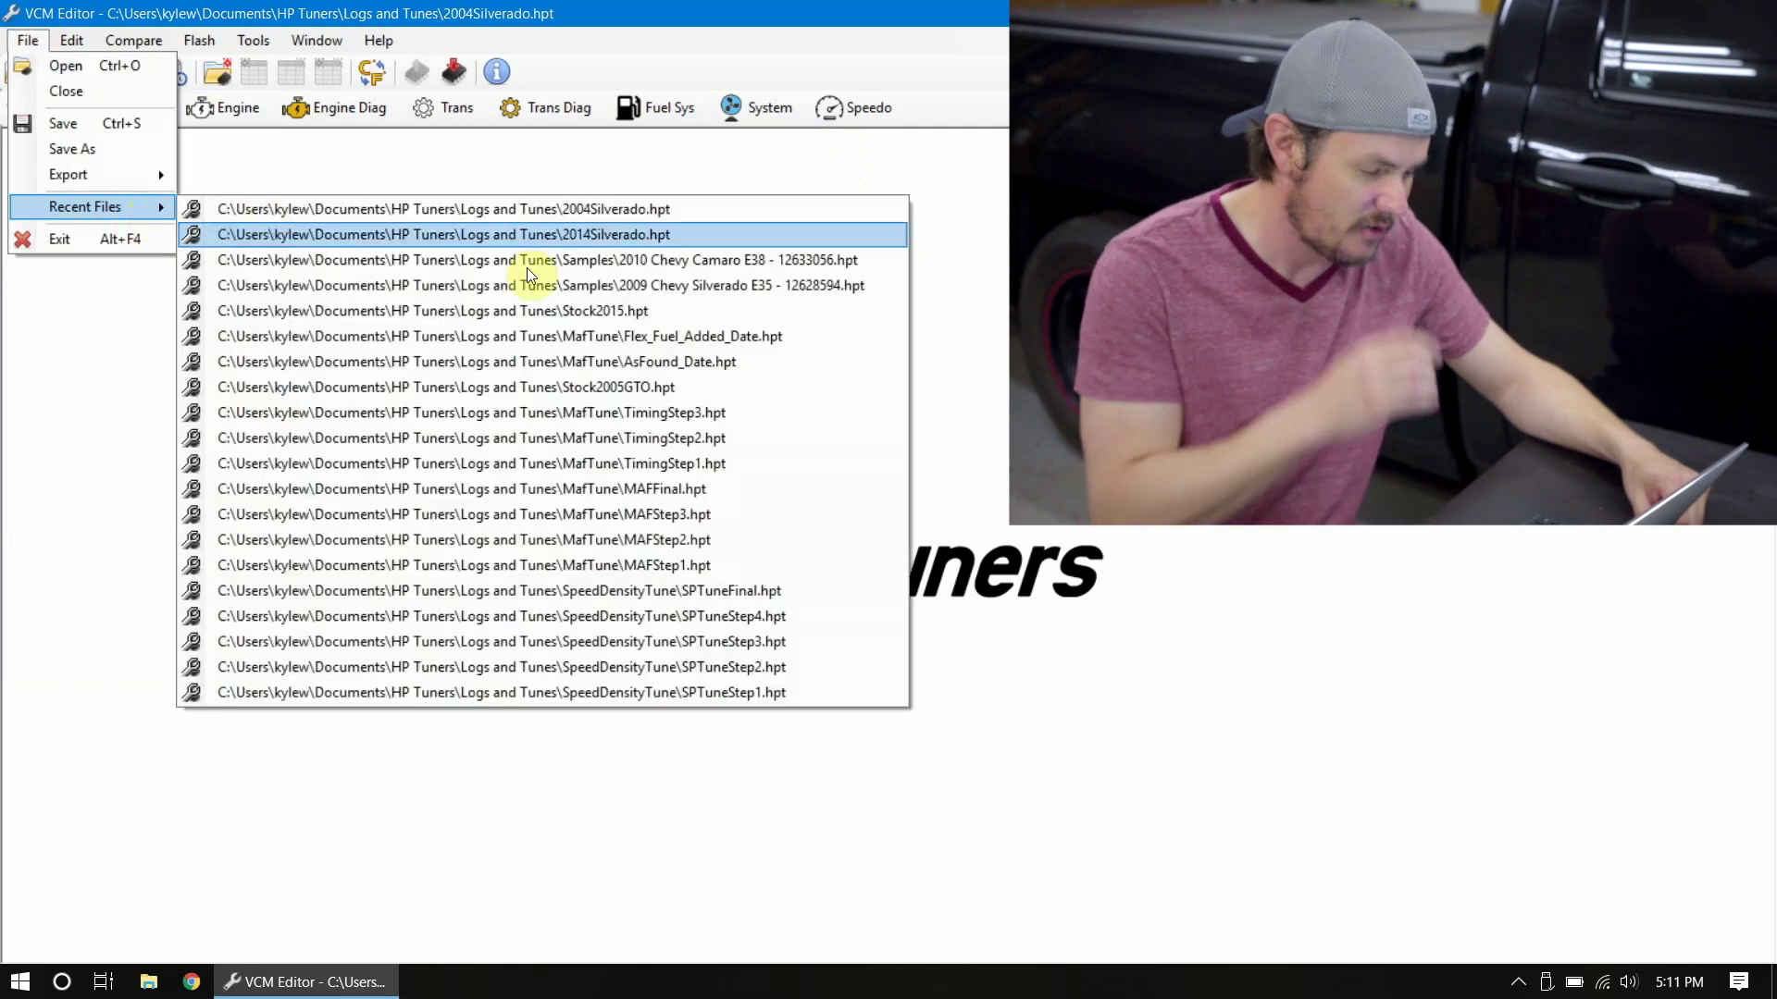
{"action": "left_click", "coordinate": [623, 267]}
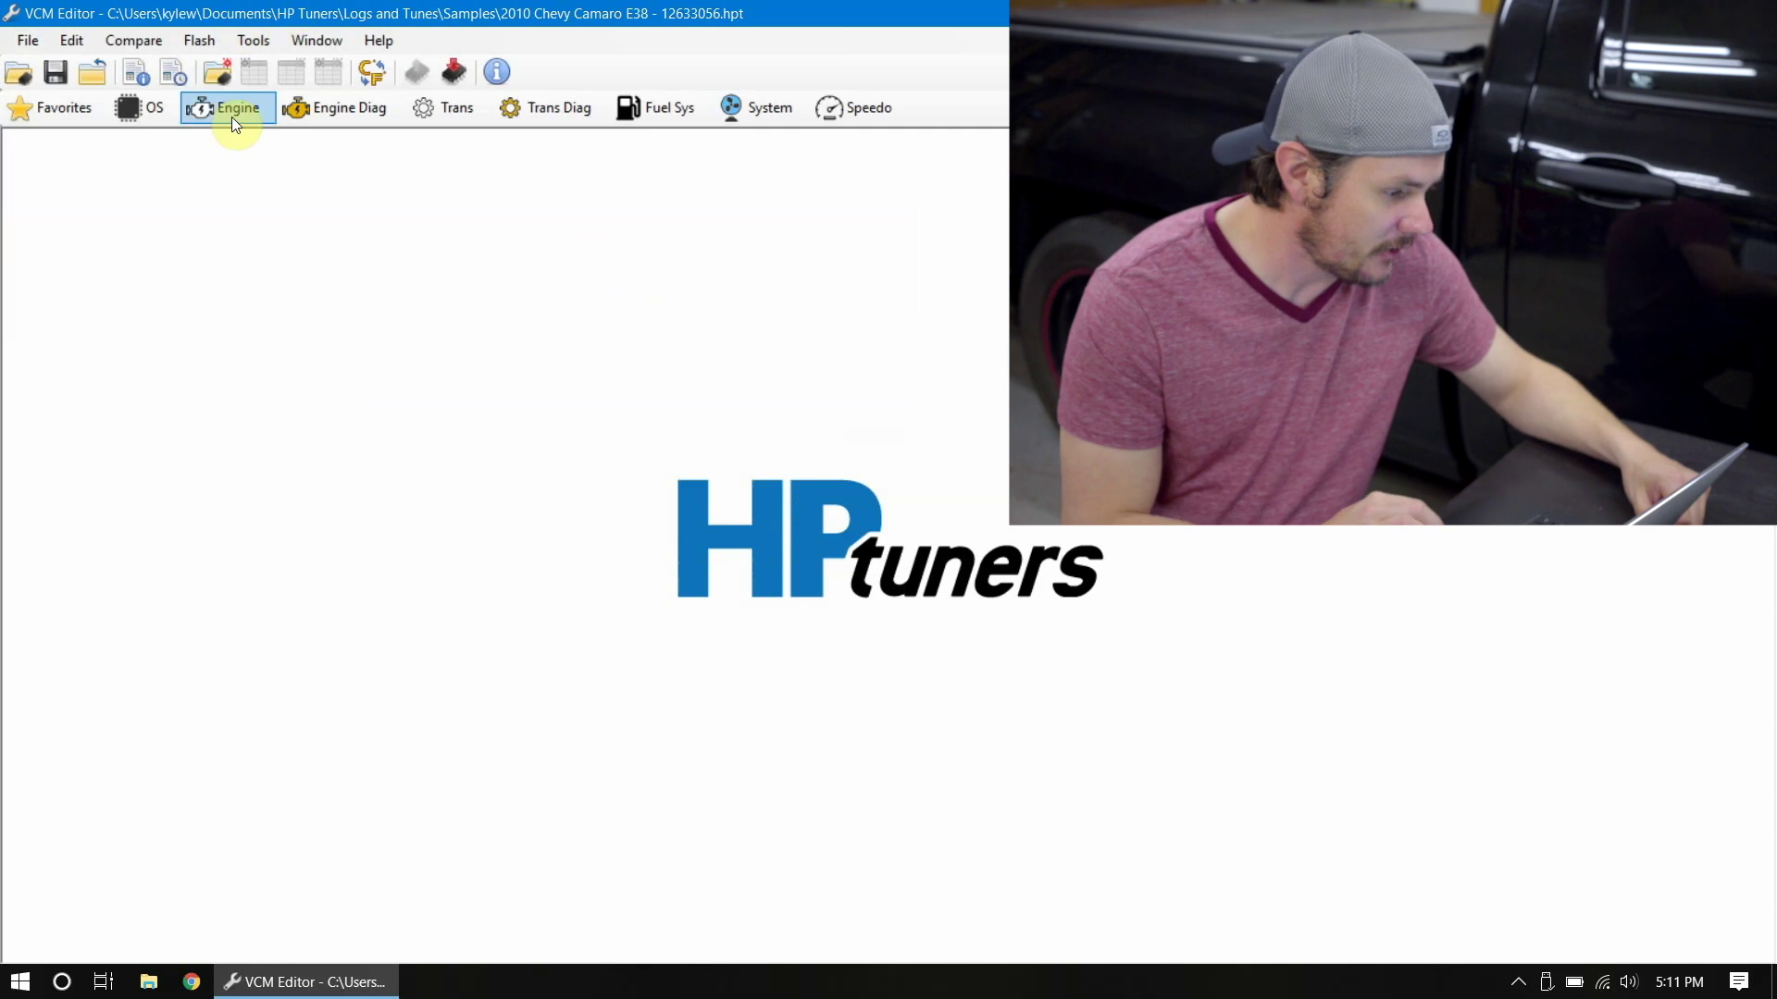
{"action": "left_click", "coordinate": [231, 118]}
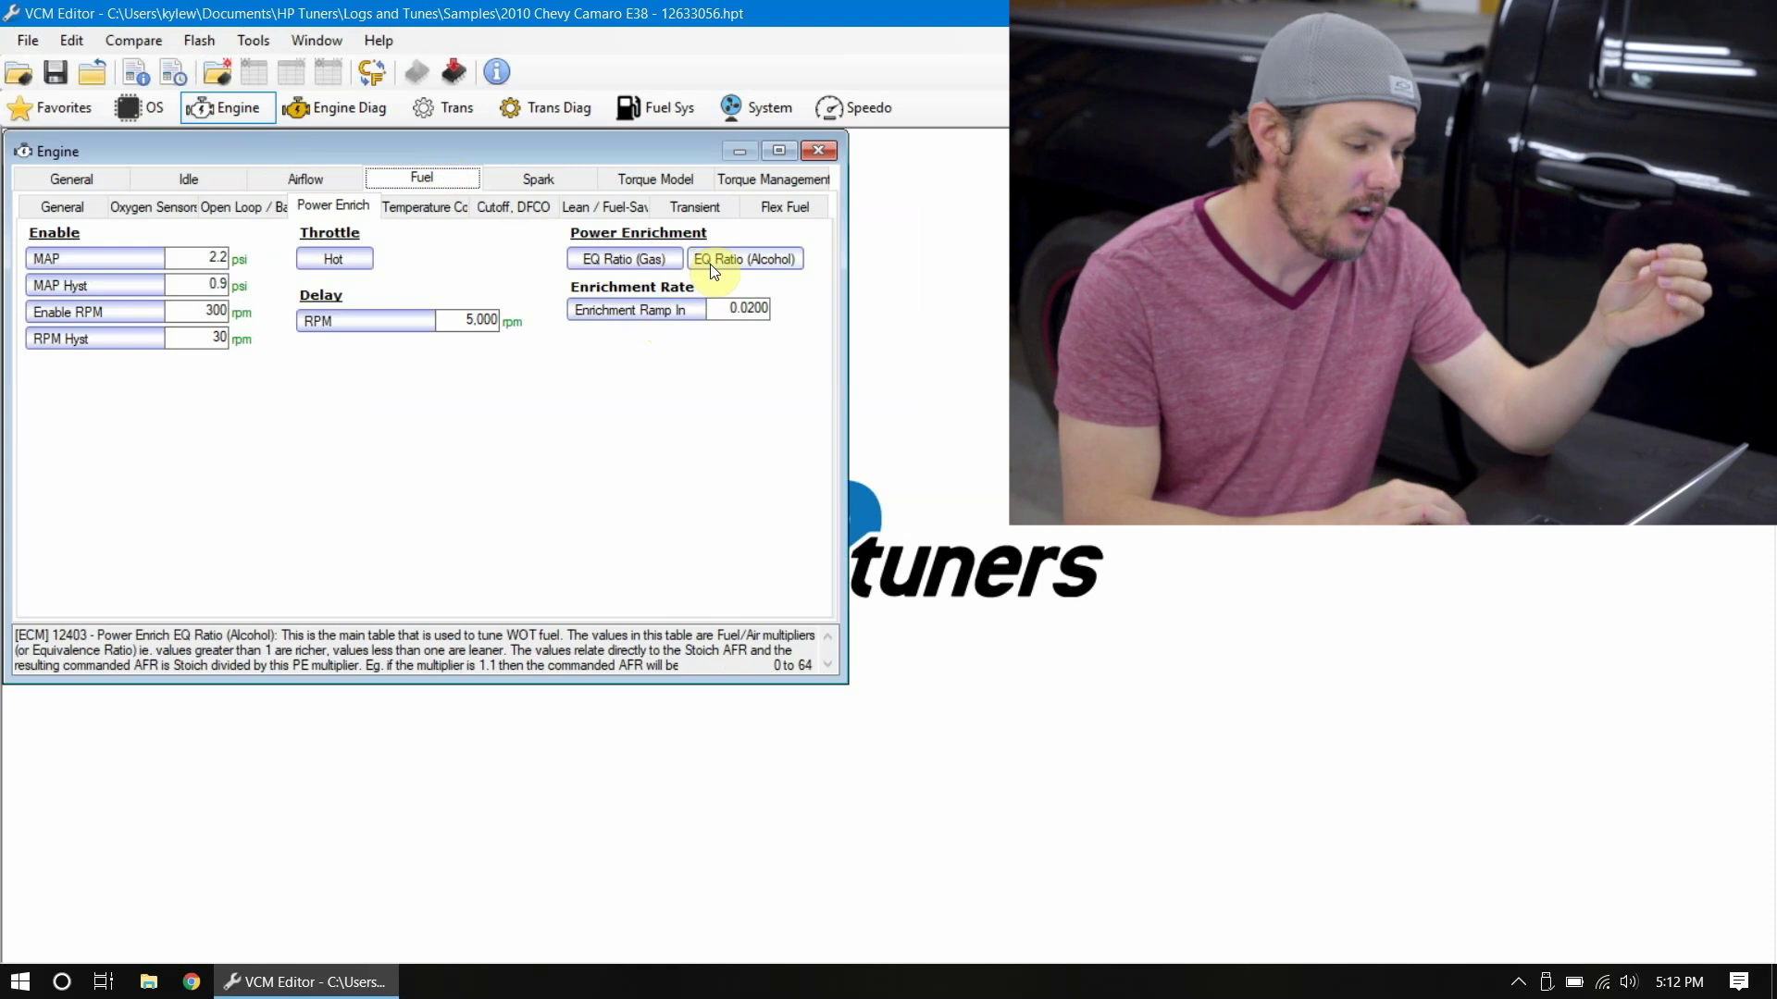
Compare the Camaro tune's Power Enrich EQ Ratio tables for gas and alcohol
{"action": "left_click", "coordinate": [658, 264]}
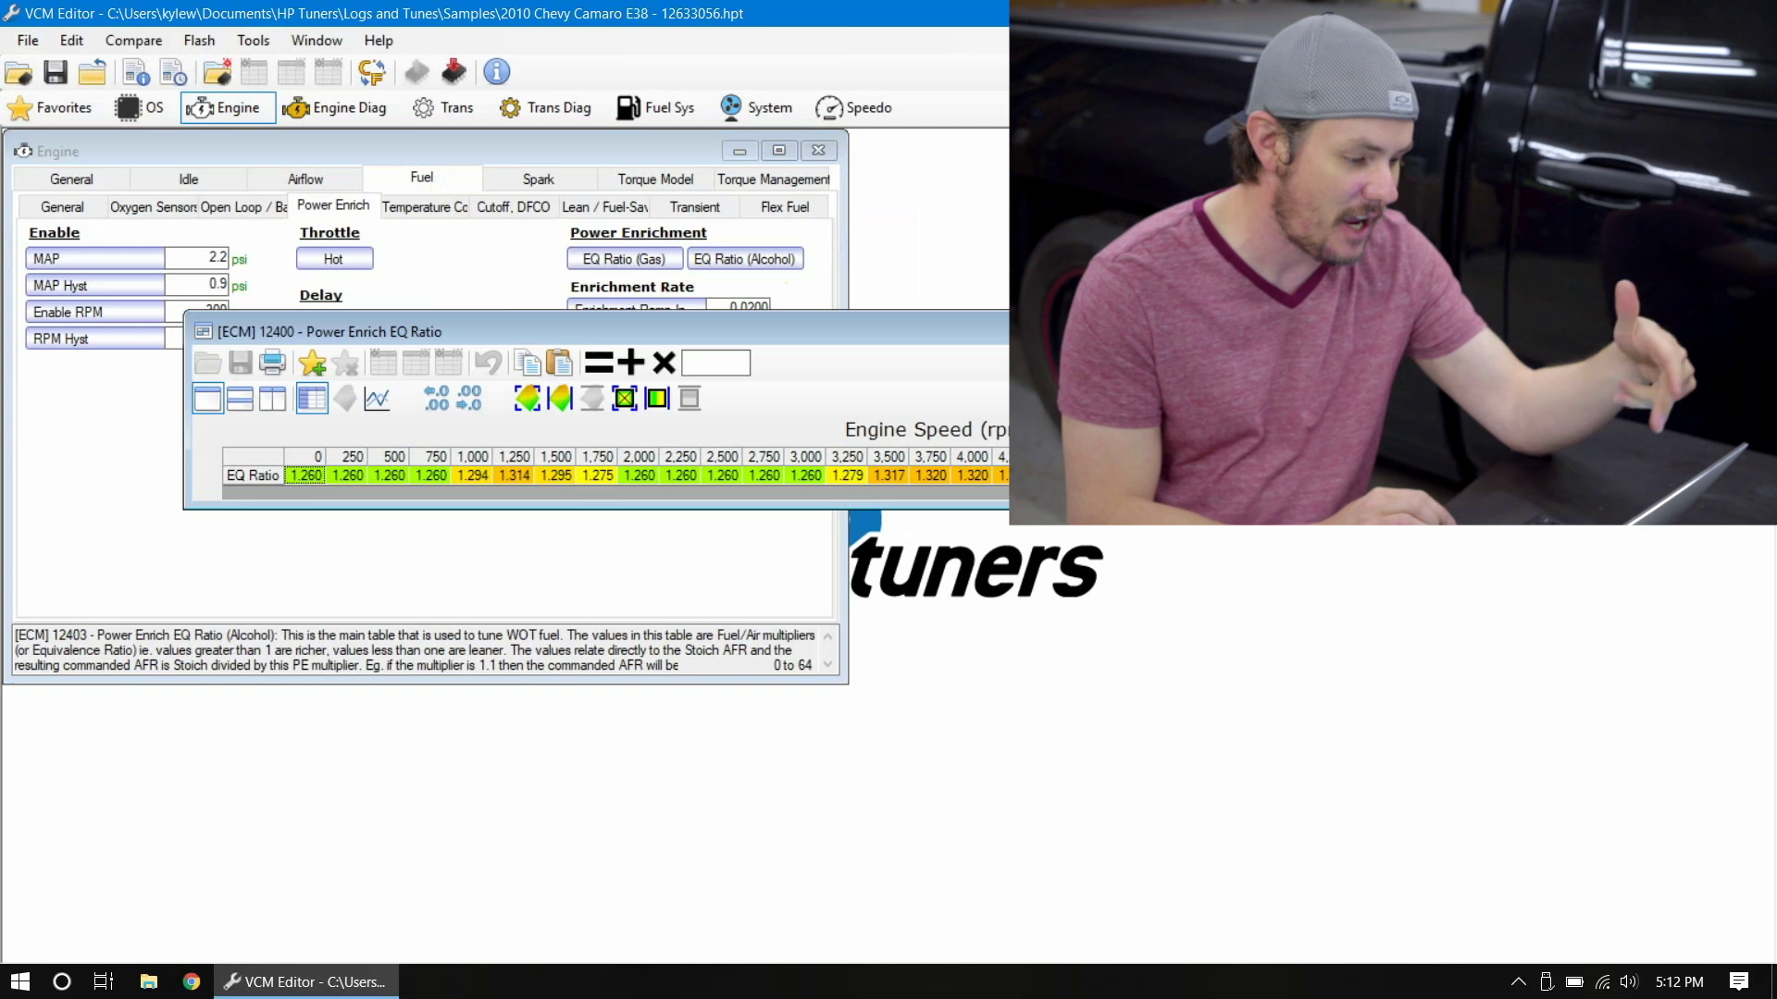
{"action": "key", "text": "Escape"}
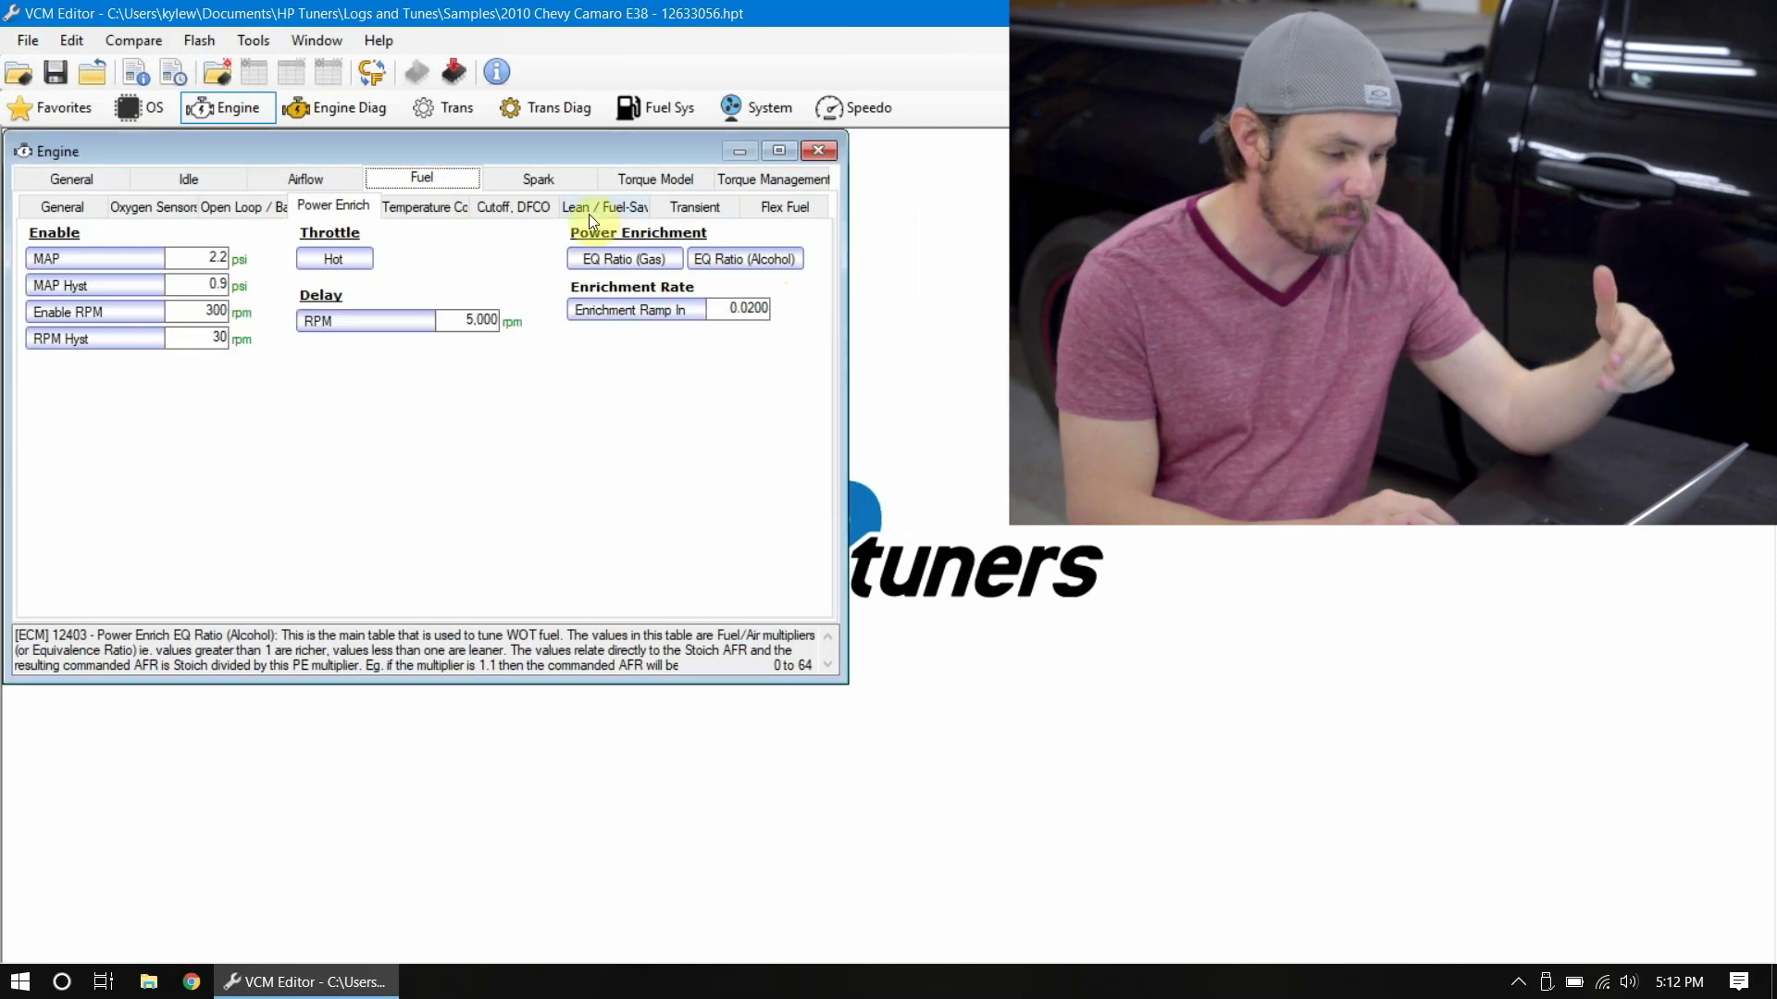
{"action": "left_click", "coordinate": [774, 265]}
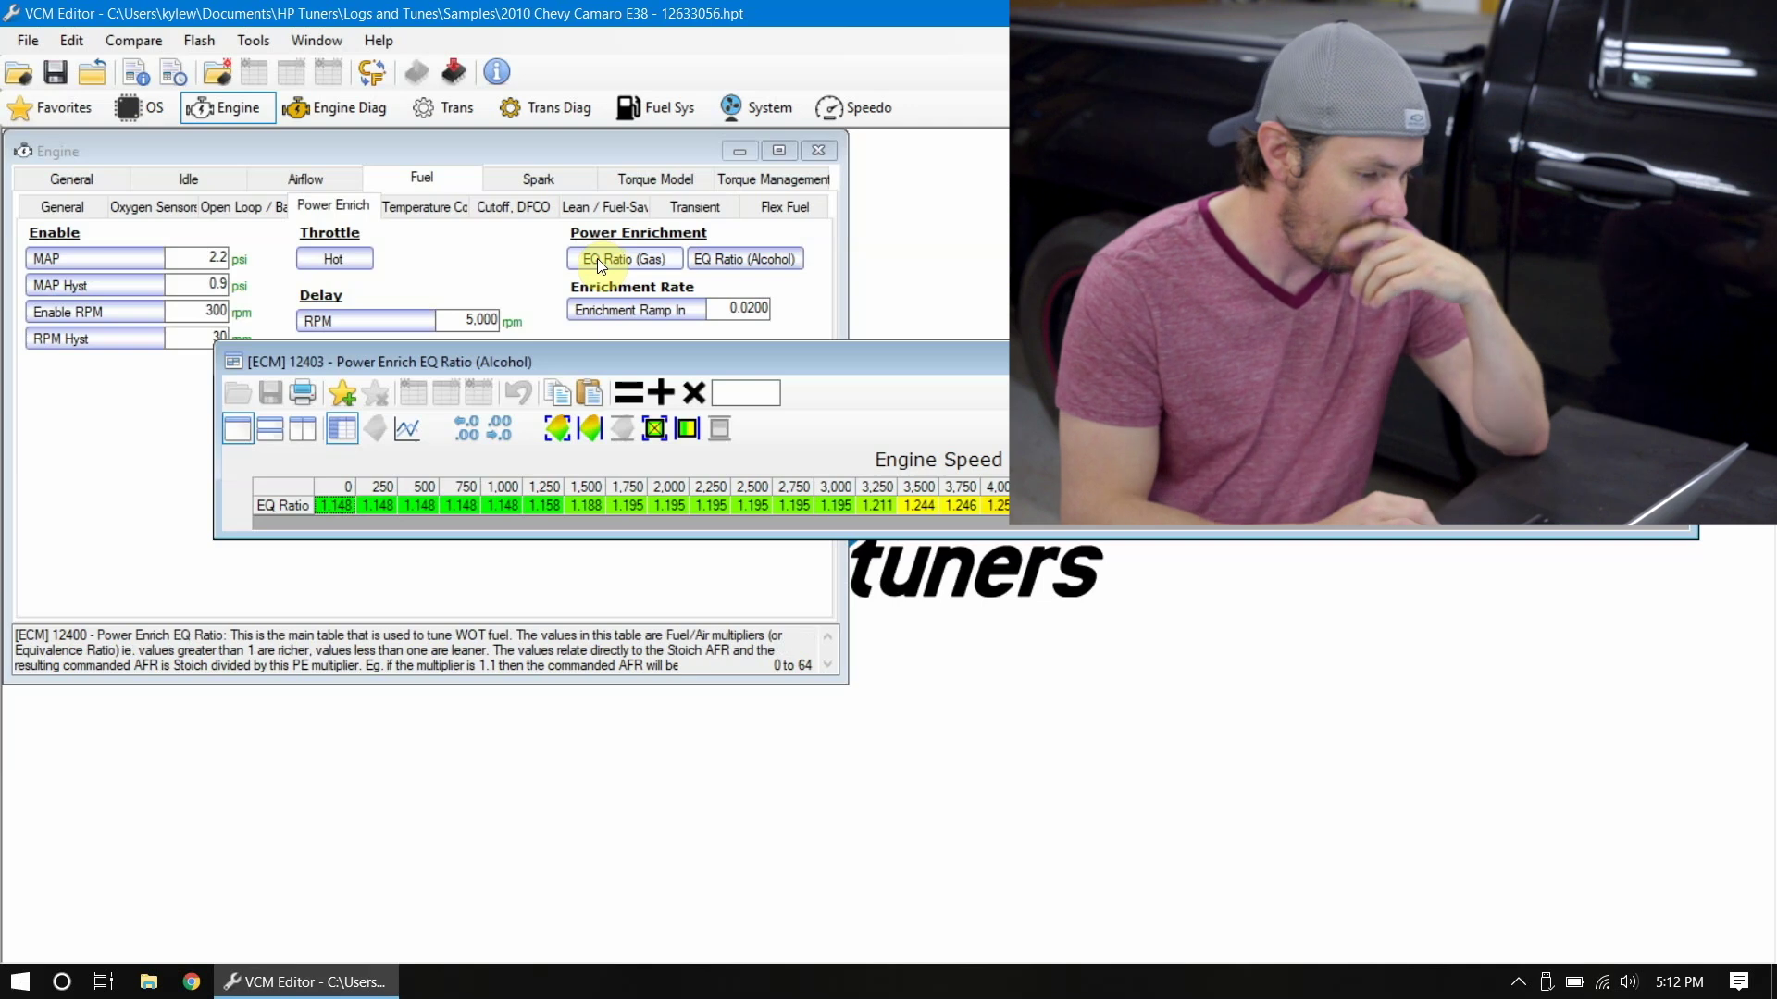
{"action": "key", "text": "Escape"}
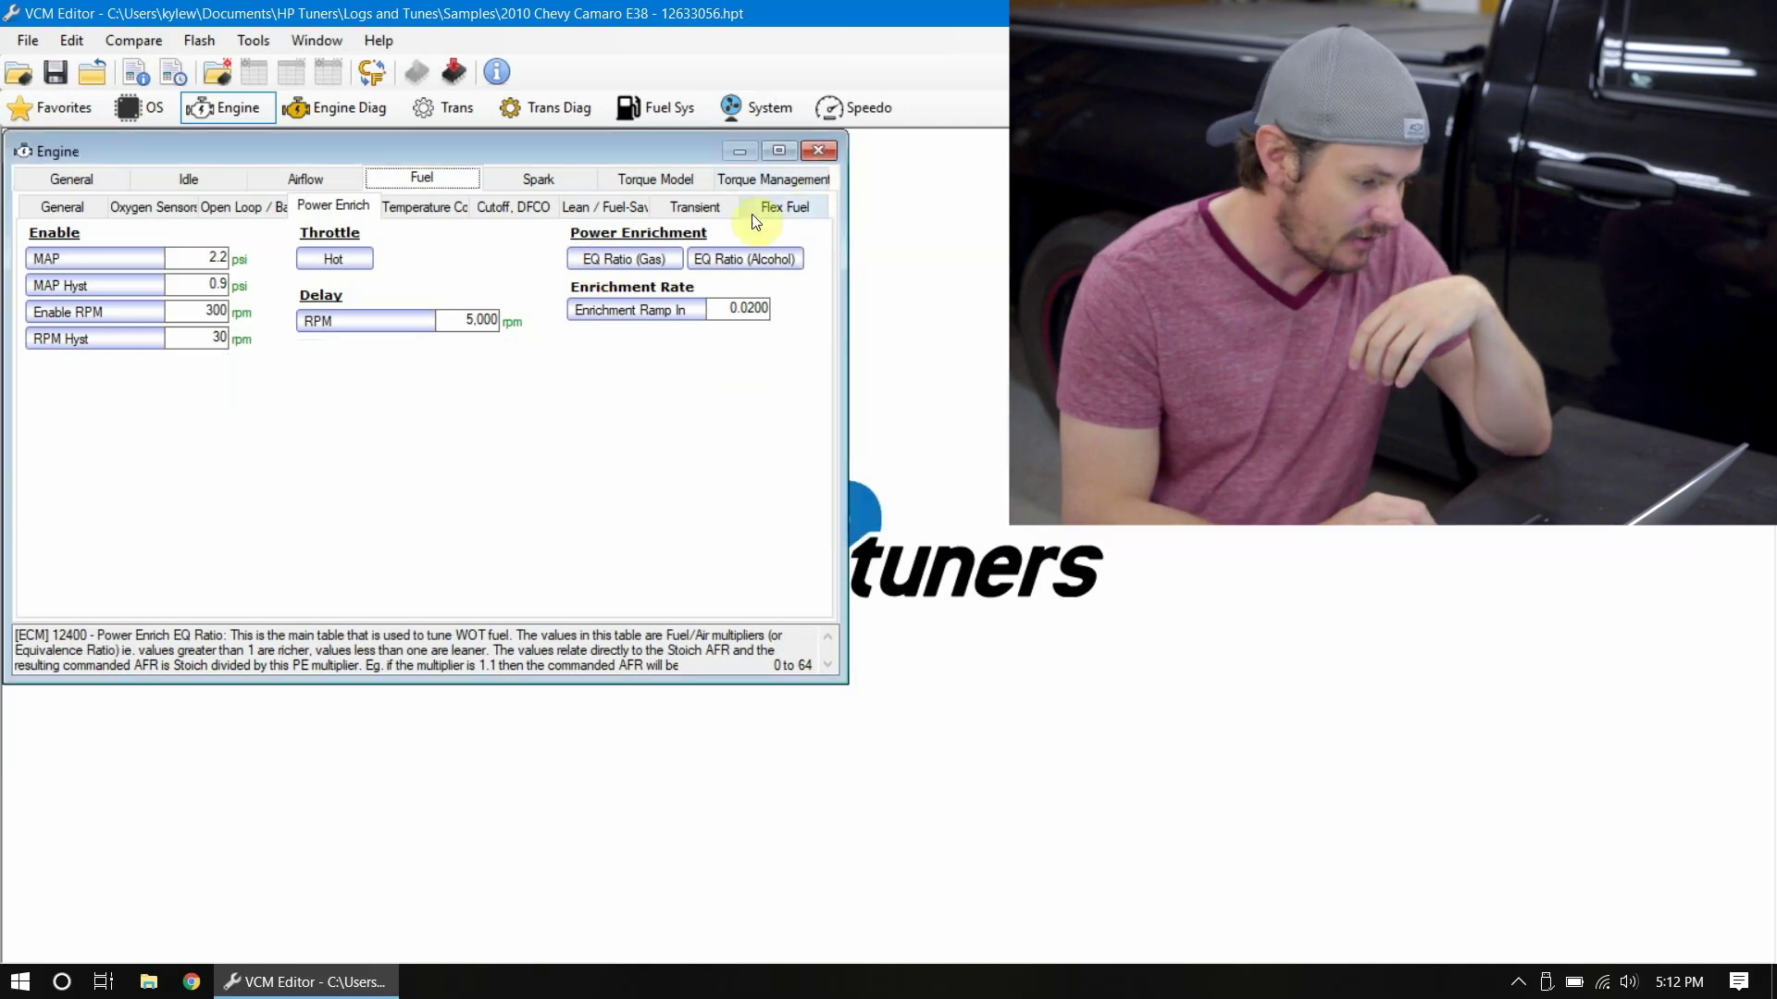
{"action": "left_click", "coordinate": [606, 261]}
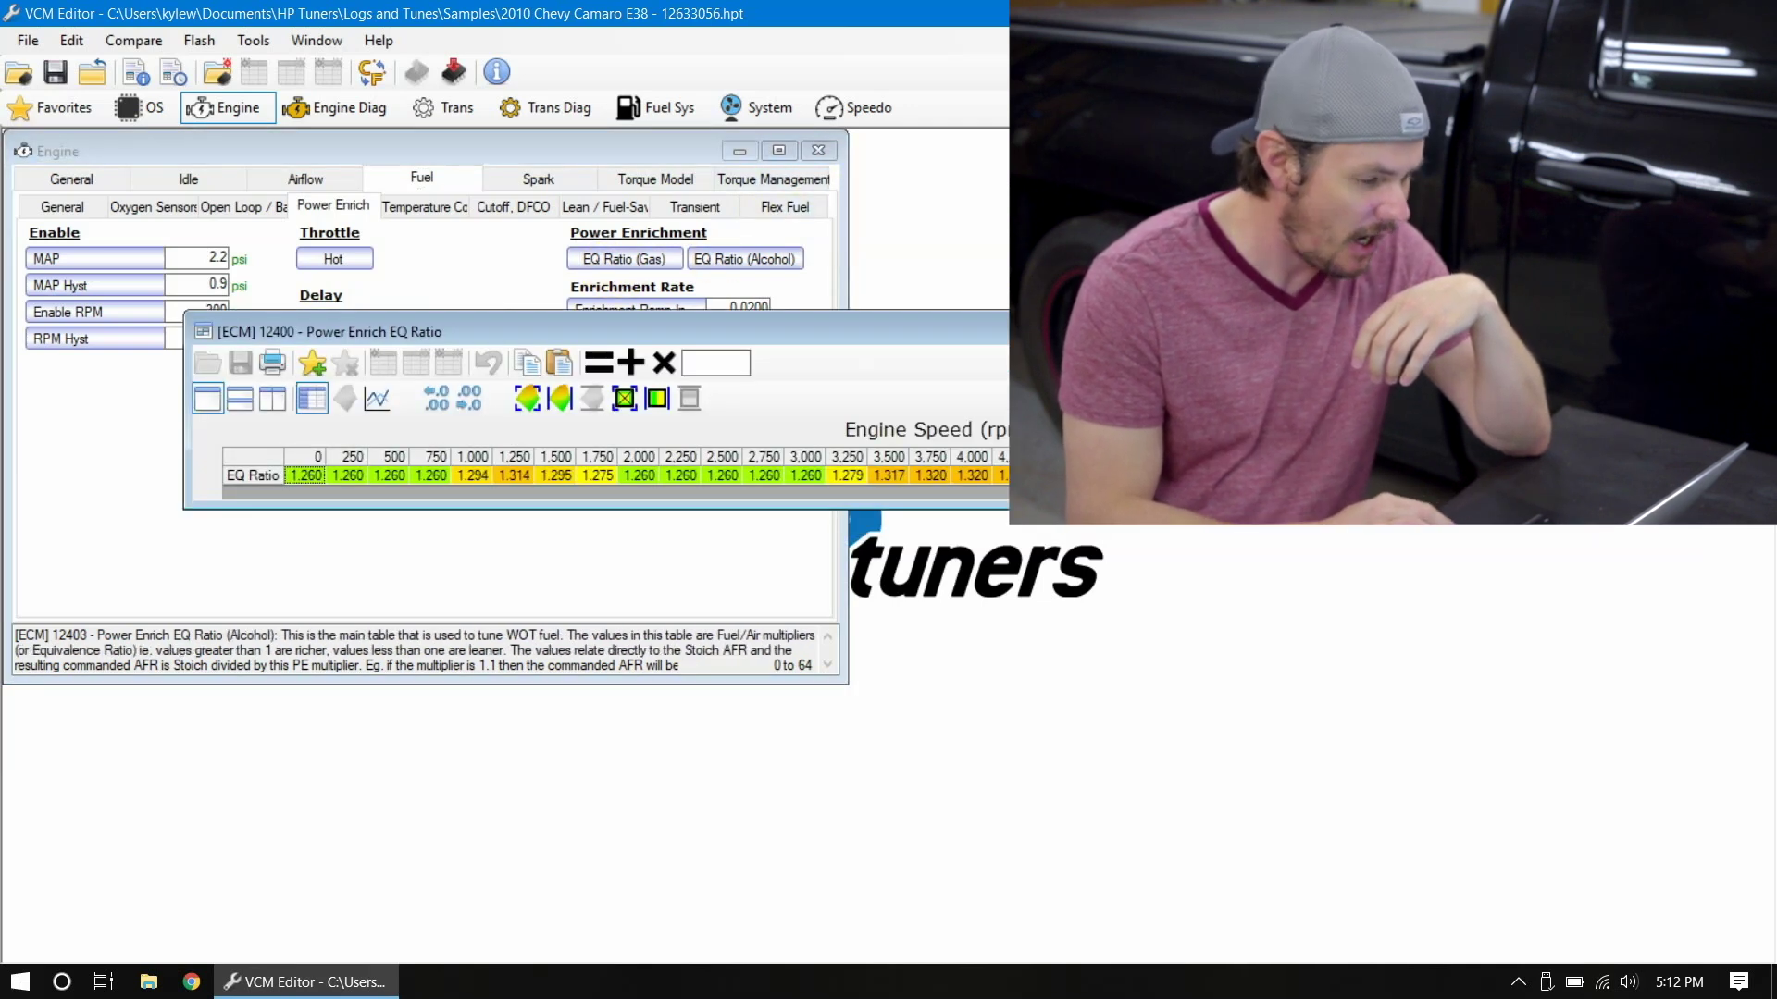
{"action": "key", "text": "Escape"}
{"action": "left_click", "coordinate": [618, 263]}
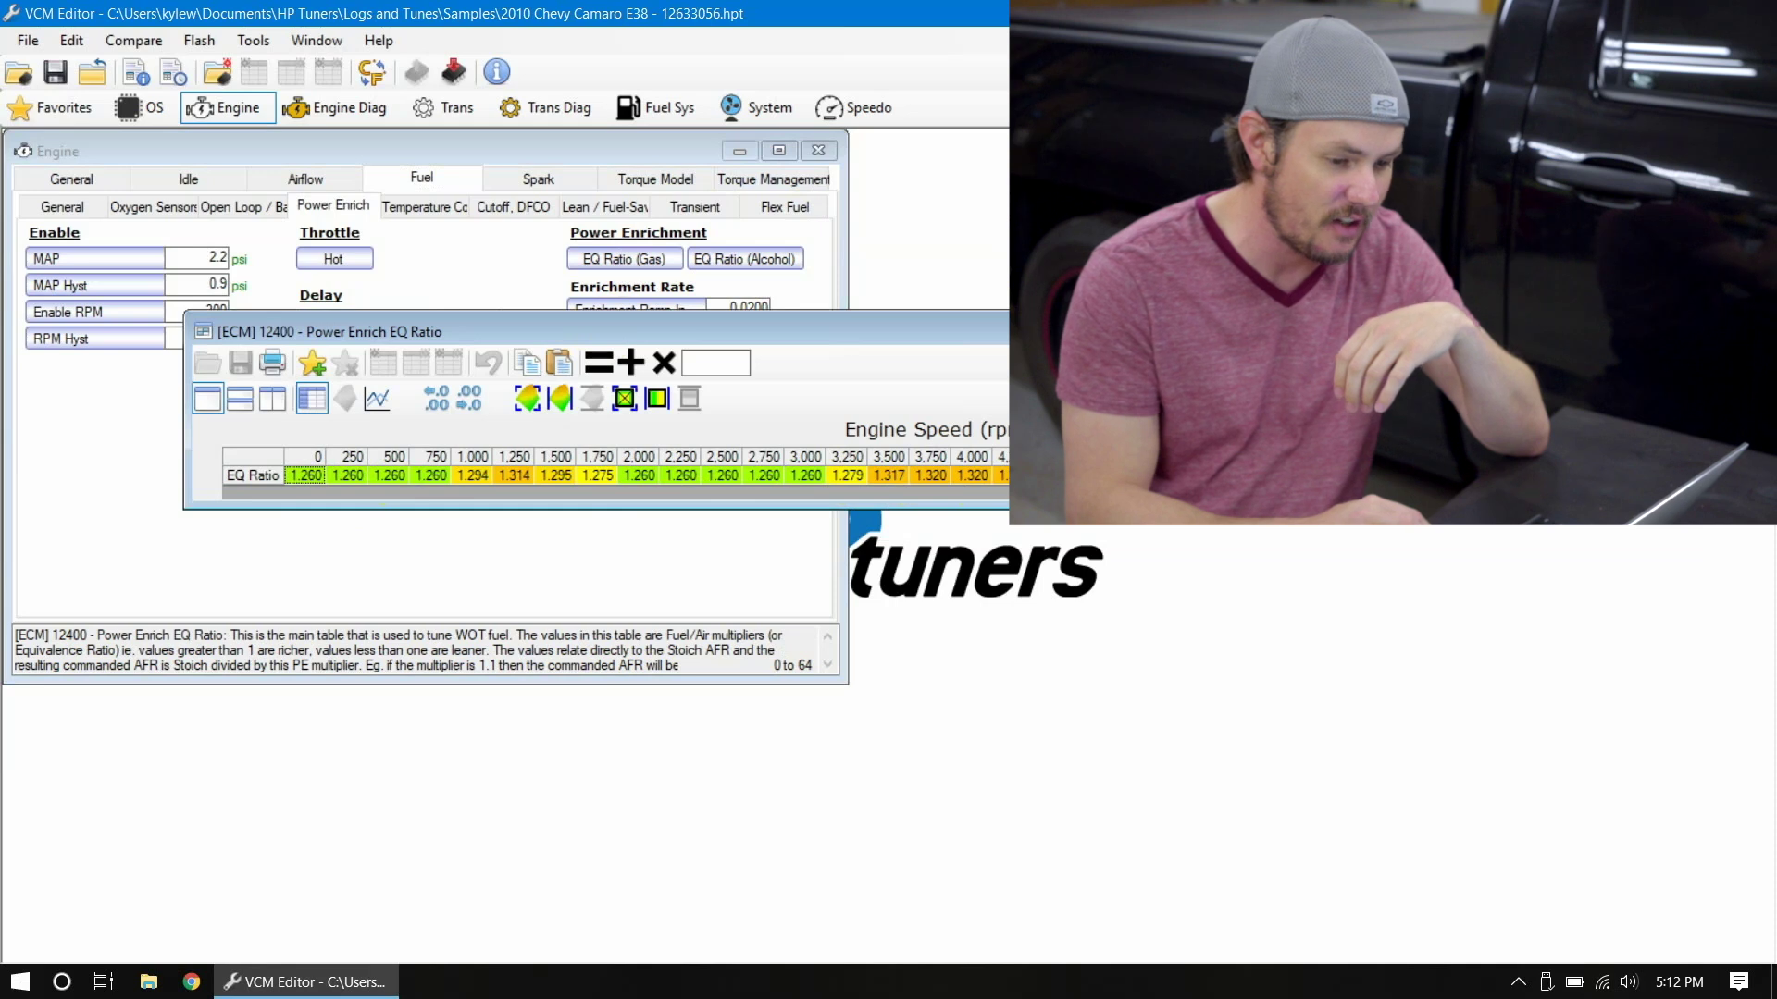
{"action": "key", "text": "Escape"}
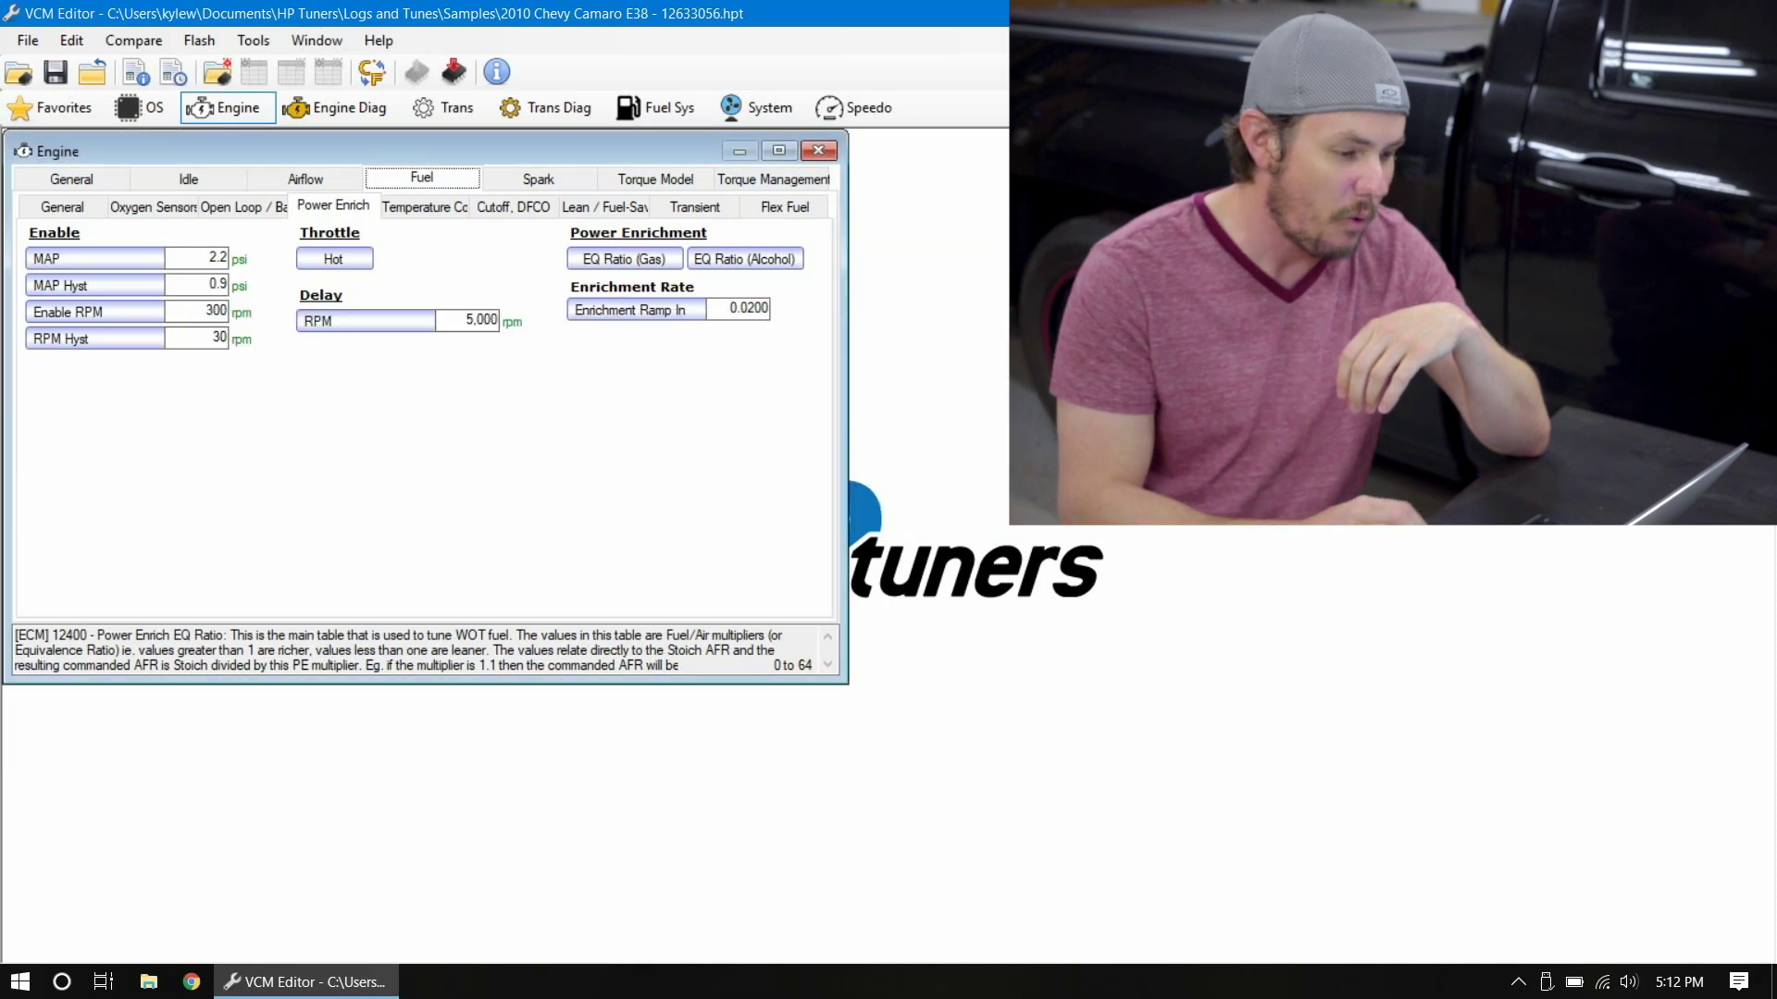
{"action": "left_click", "coordinate": [762, 261]}
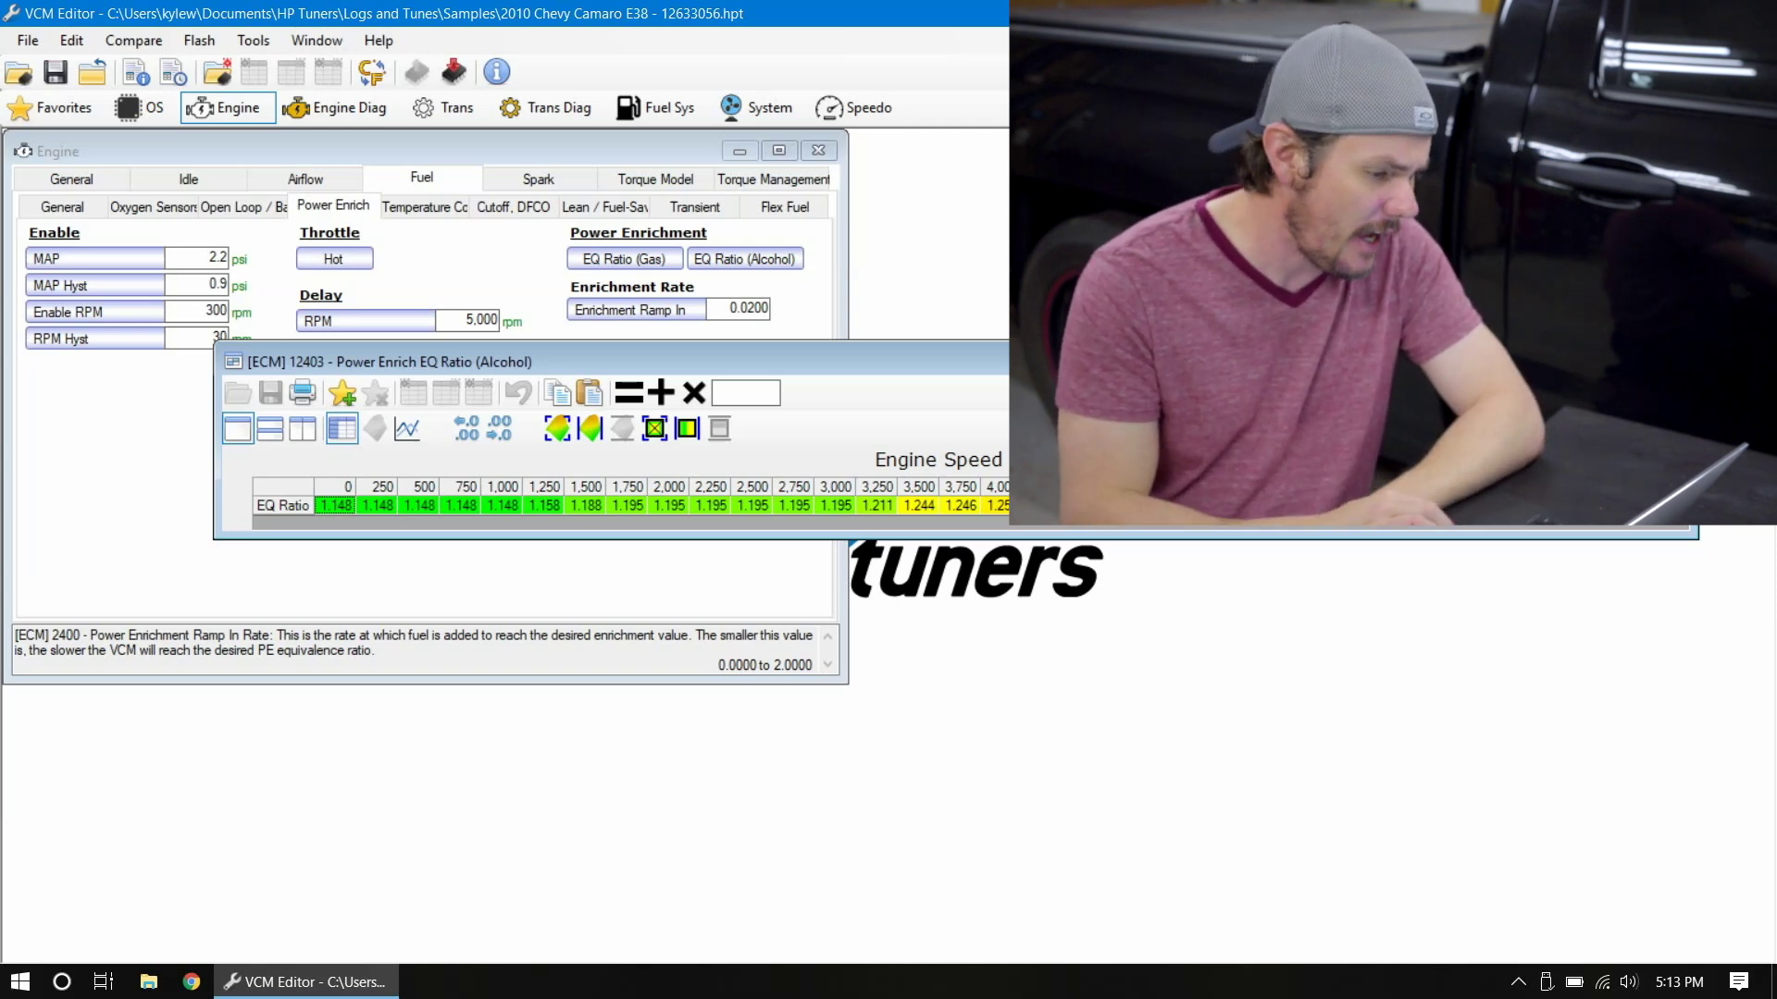
{"action": "key", "text": "Escape"}
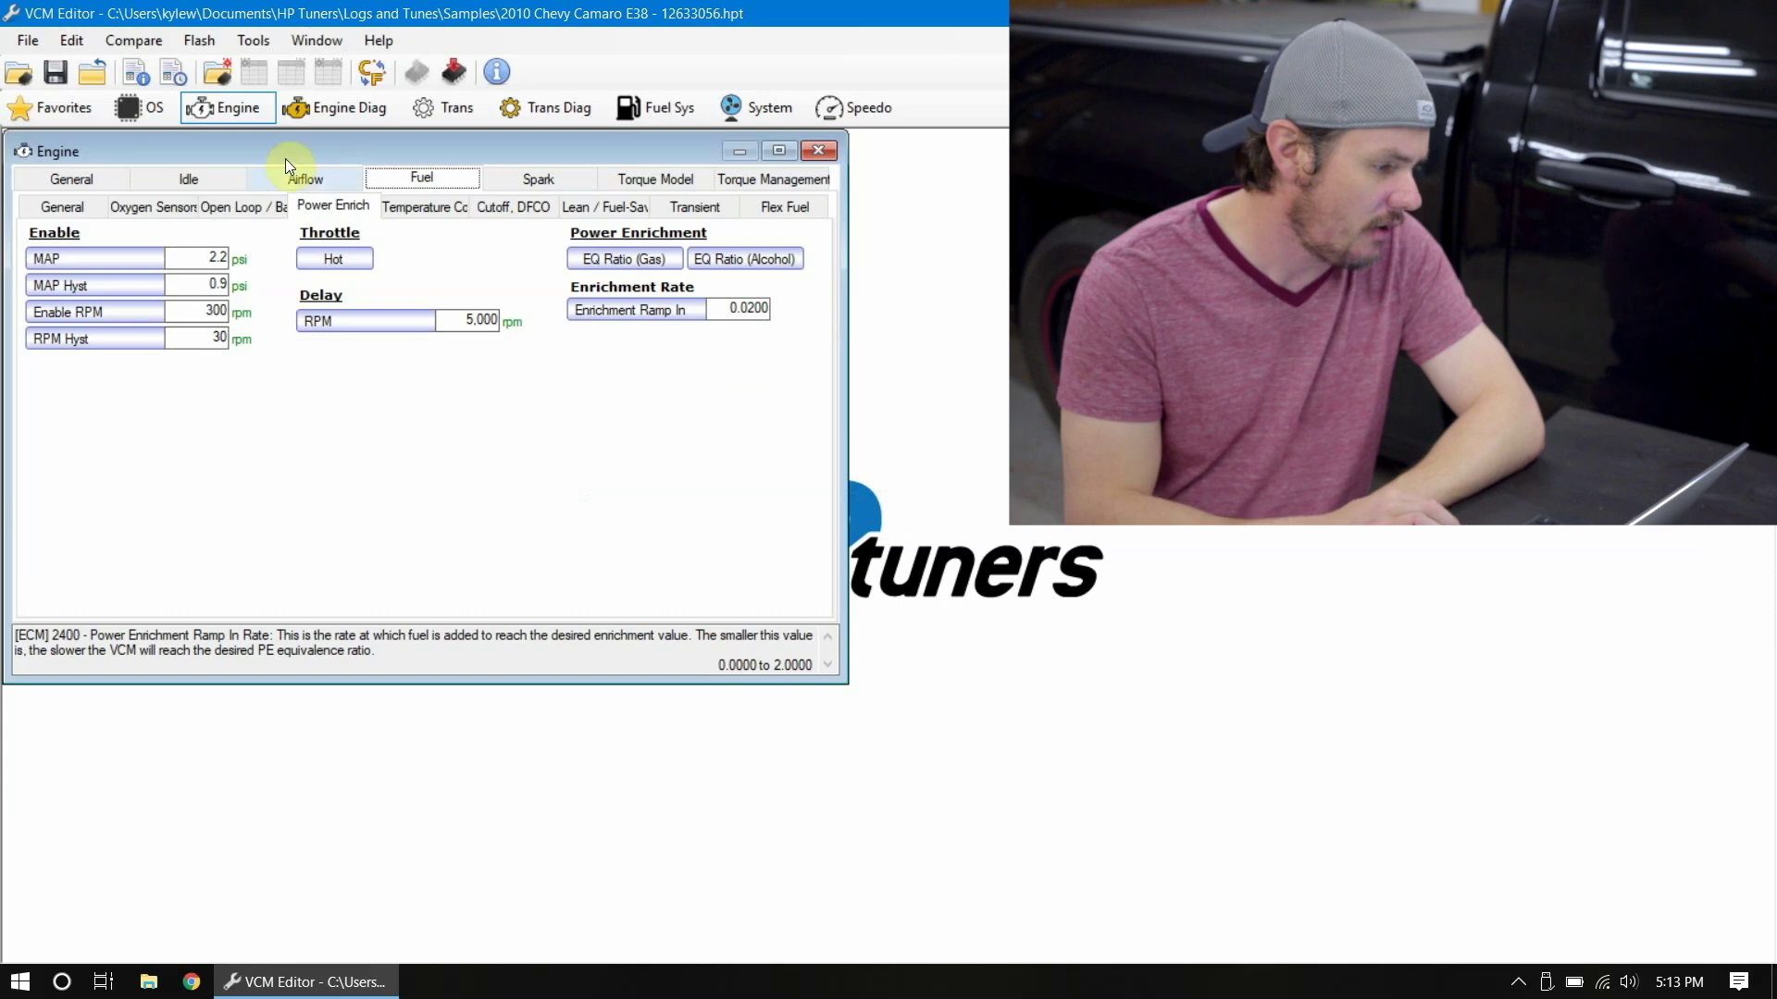
Open the recent tune file Stock2015.hpt
{"action": "left_click", "coordinate": [31, 41]}
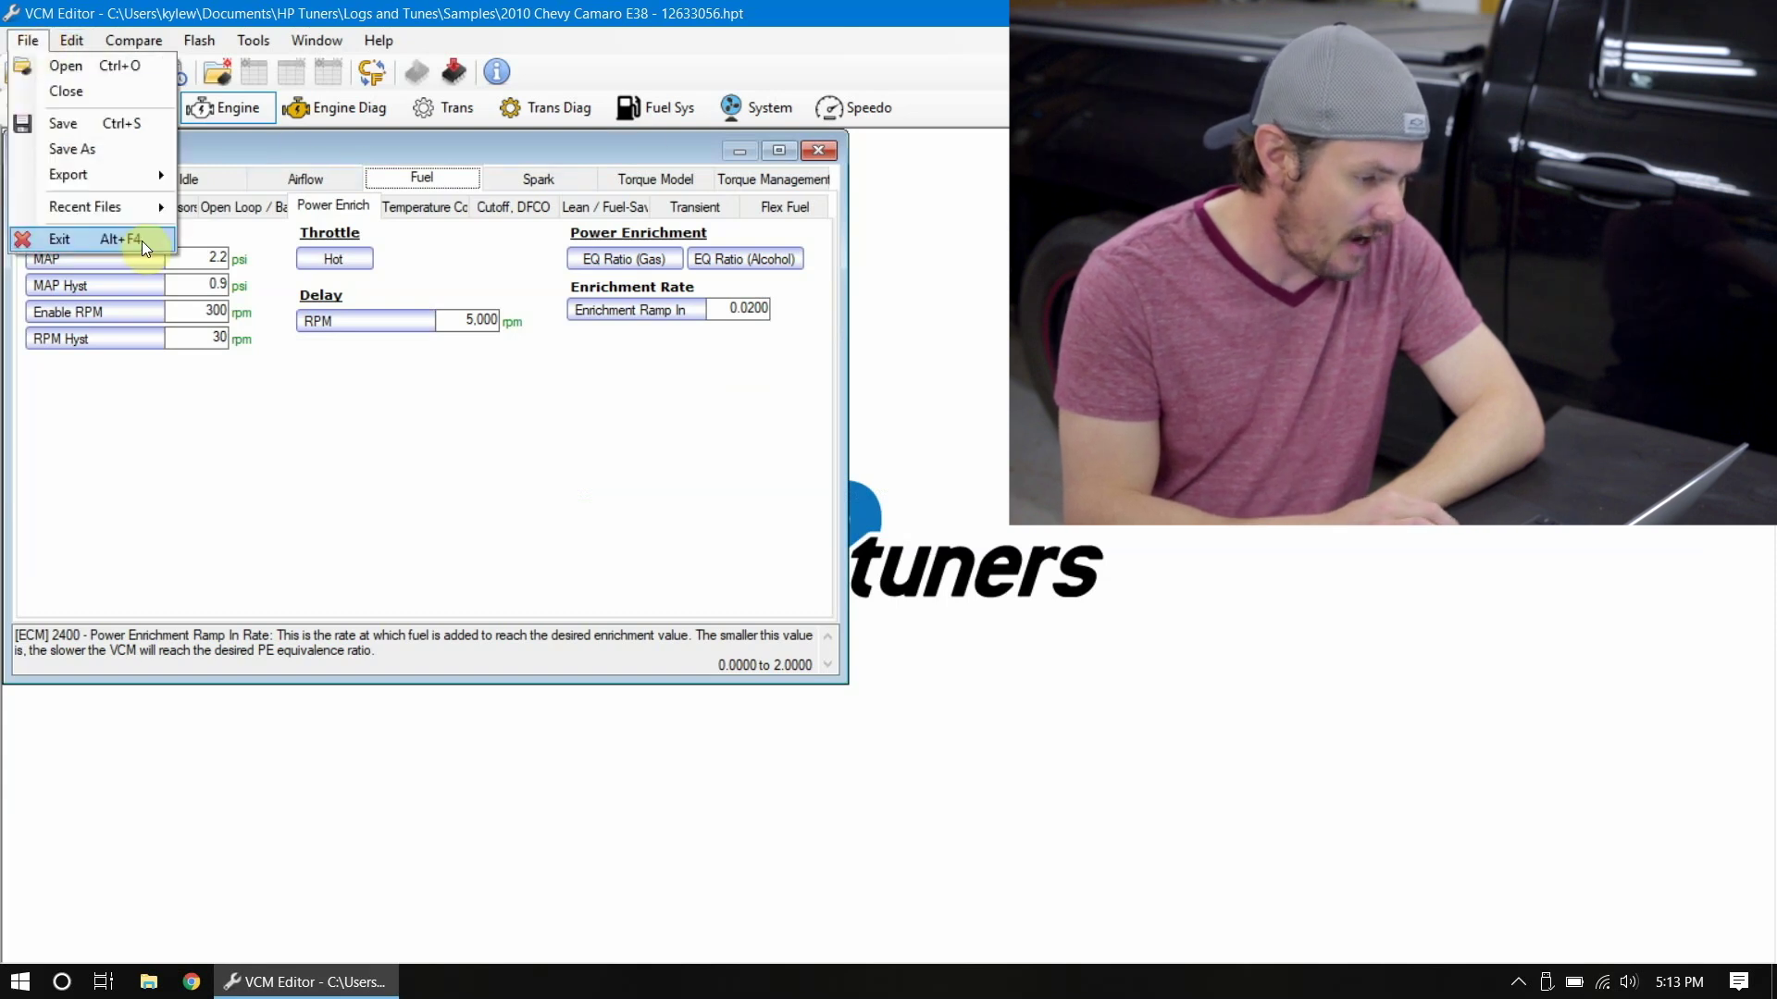
{"action": "mouse_move", "coordinate": [159, 208]}
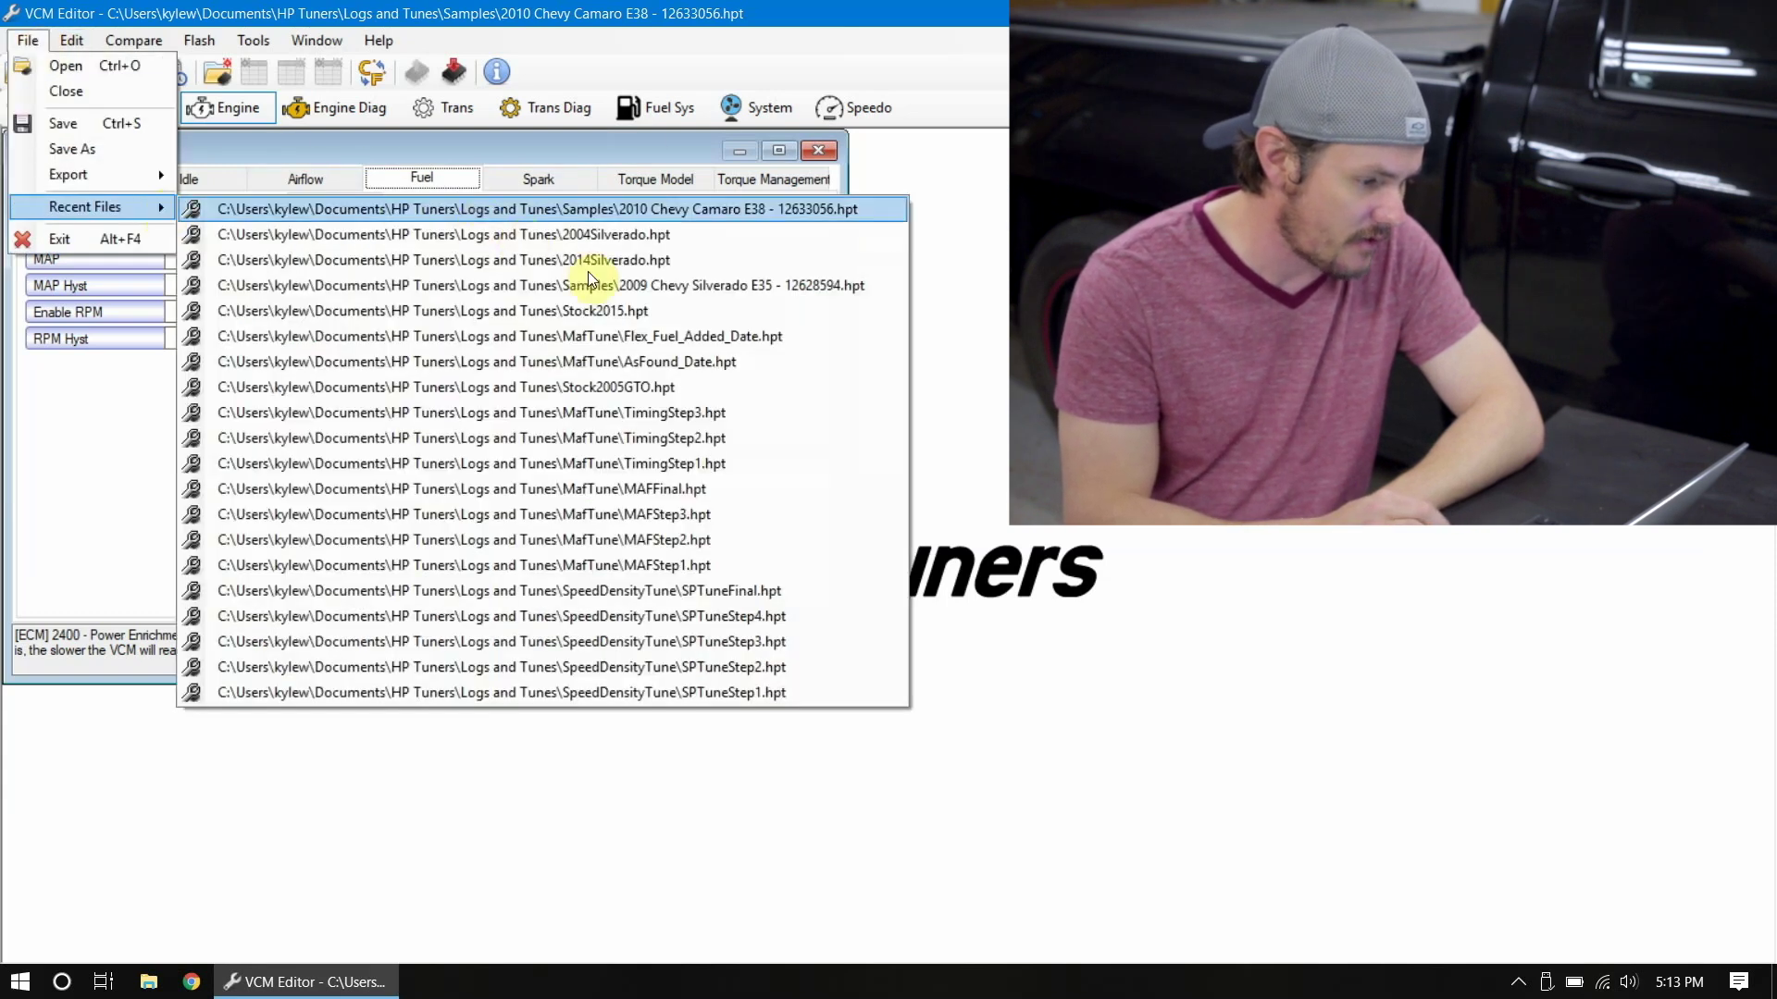
{"action": "left_click", "coordinate": [635, 311]}
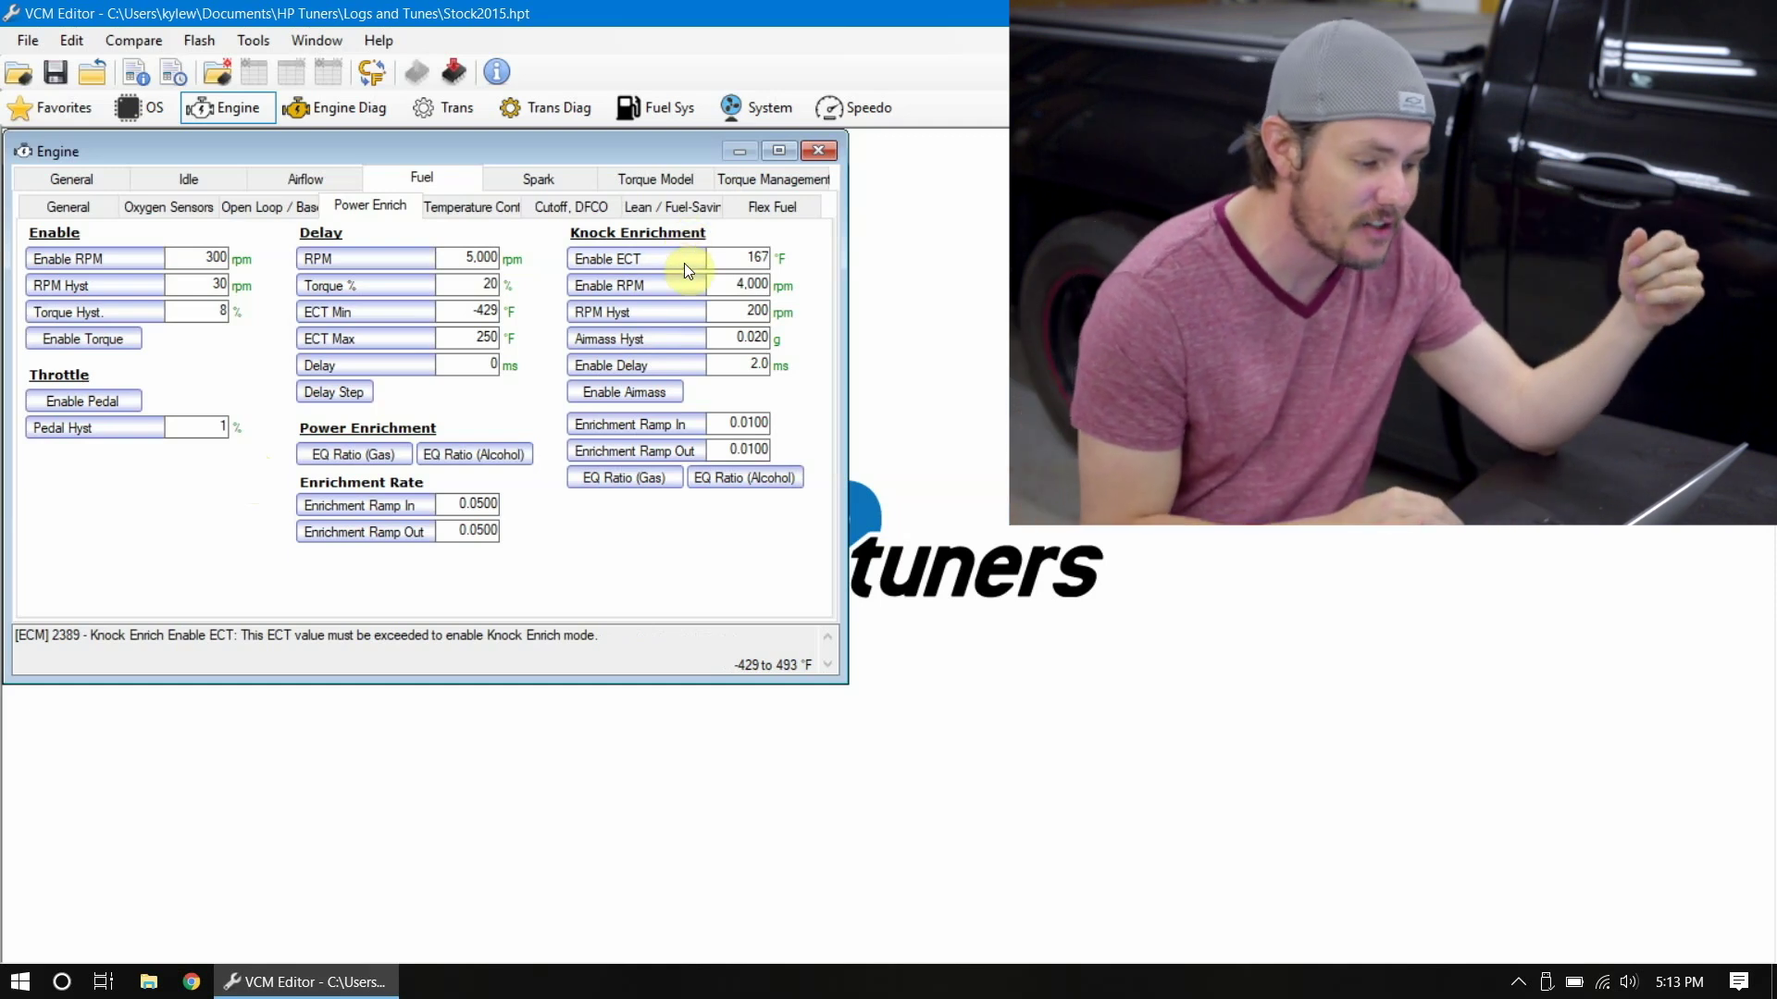
Examine the full Power Enrich EQ Ratio table for gas, covering every manifold temperature row, and close it
{"action": "left_click", "coordinate": [356, 456]}
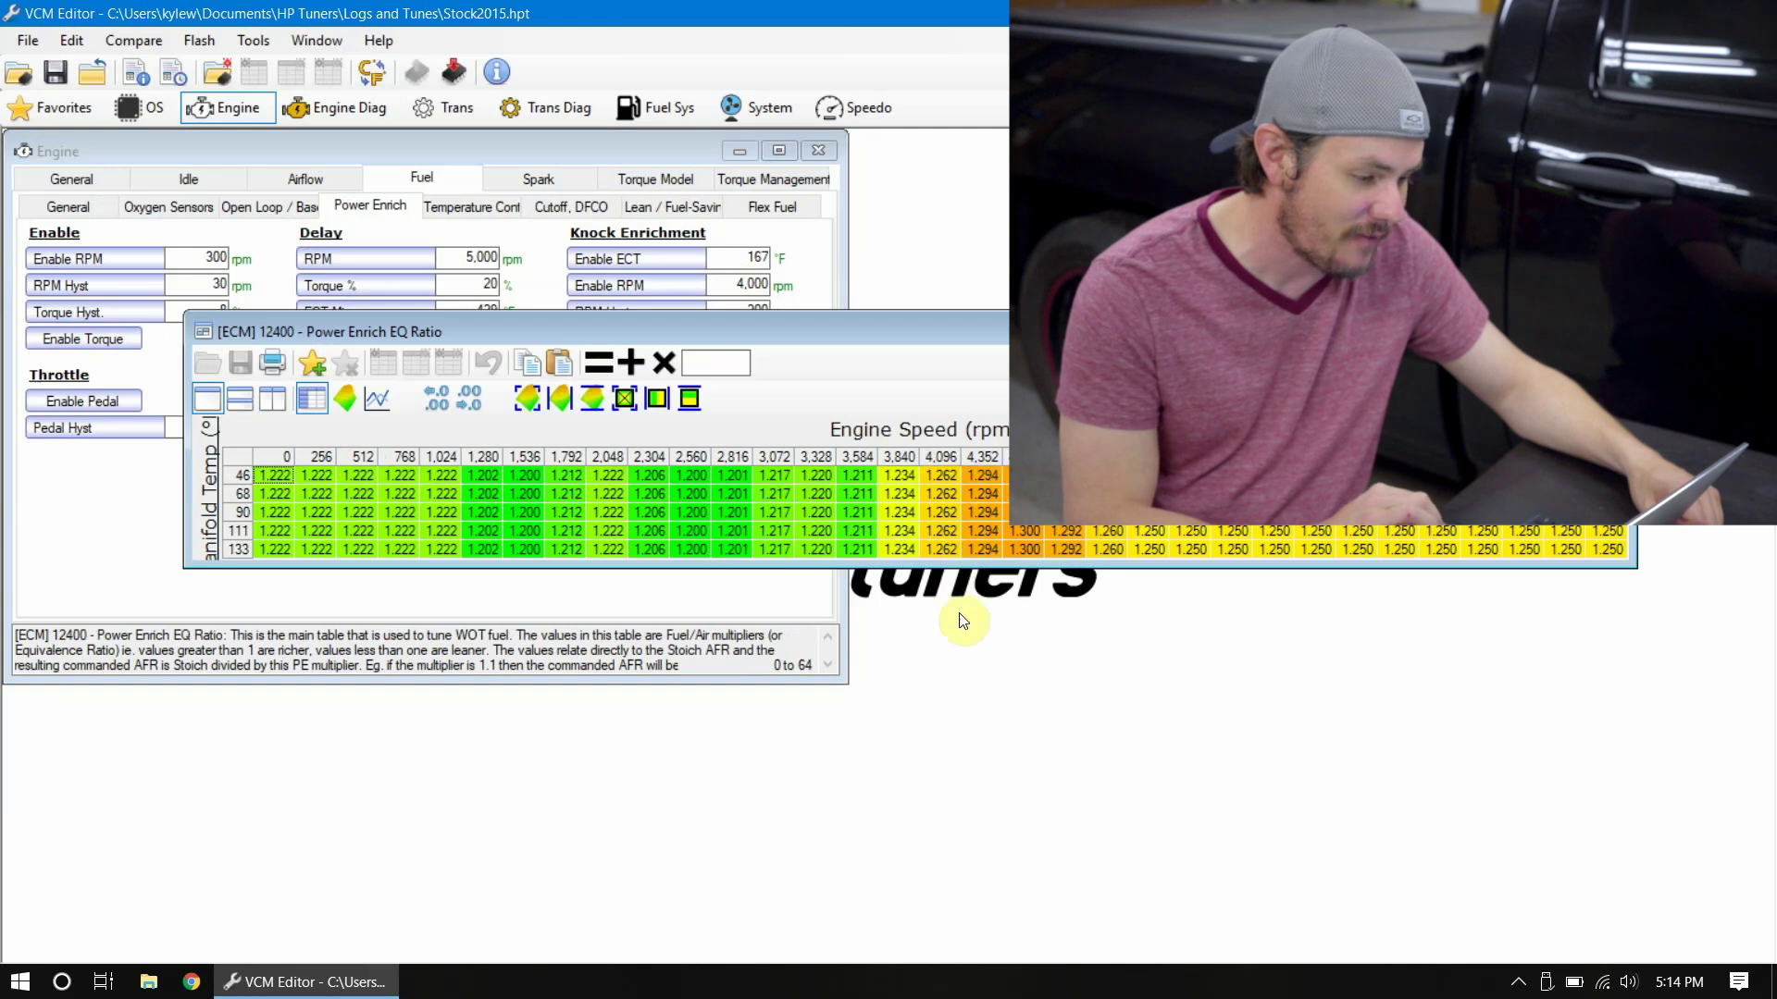
{"action": "left_click_drag", "start_coordinate": [953, 566], "coordinate": [924, 748]}
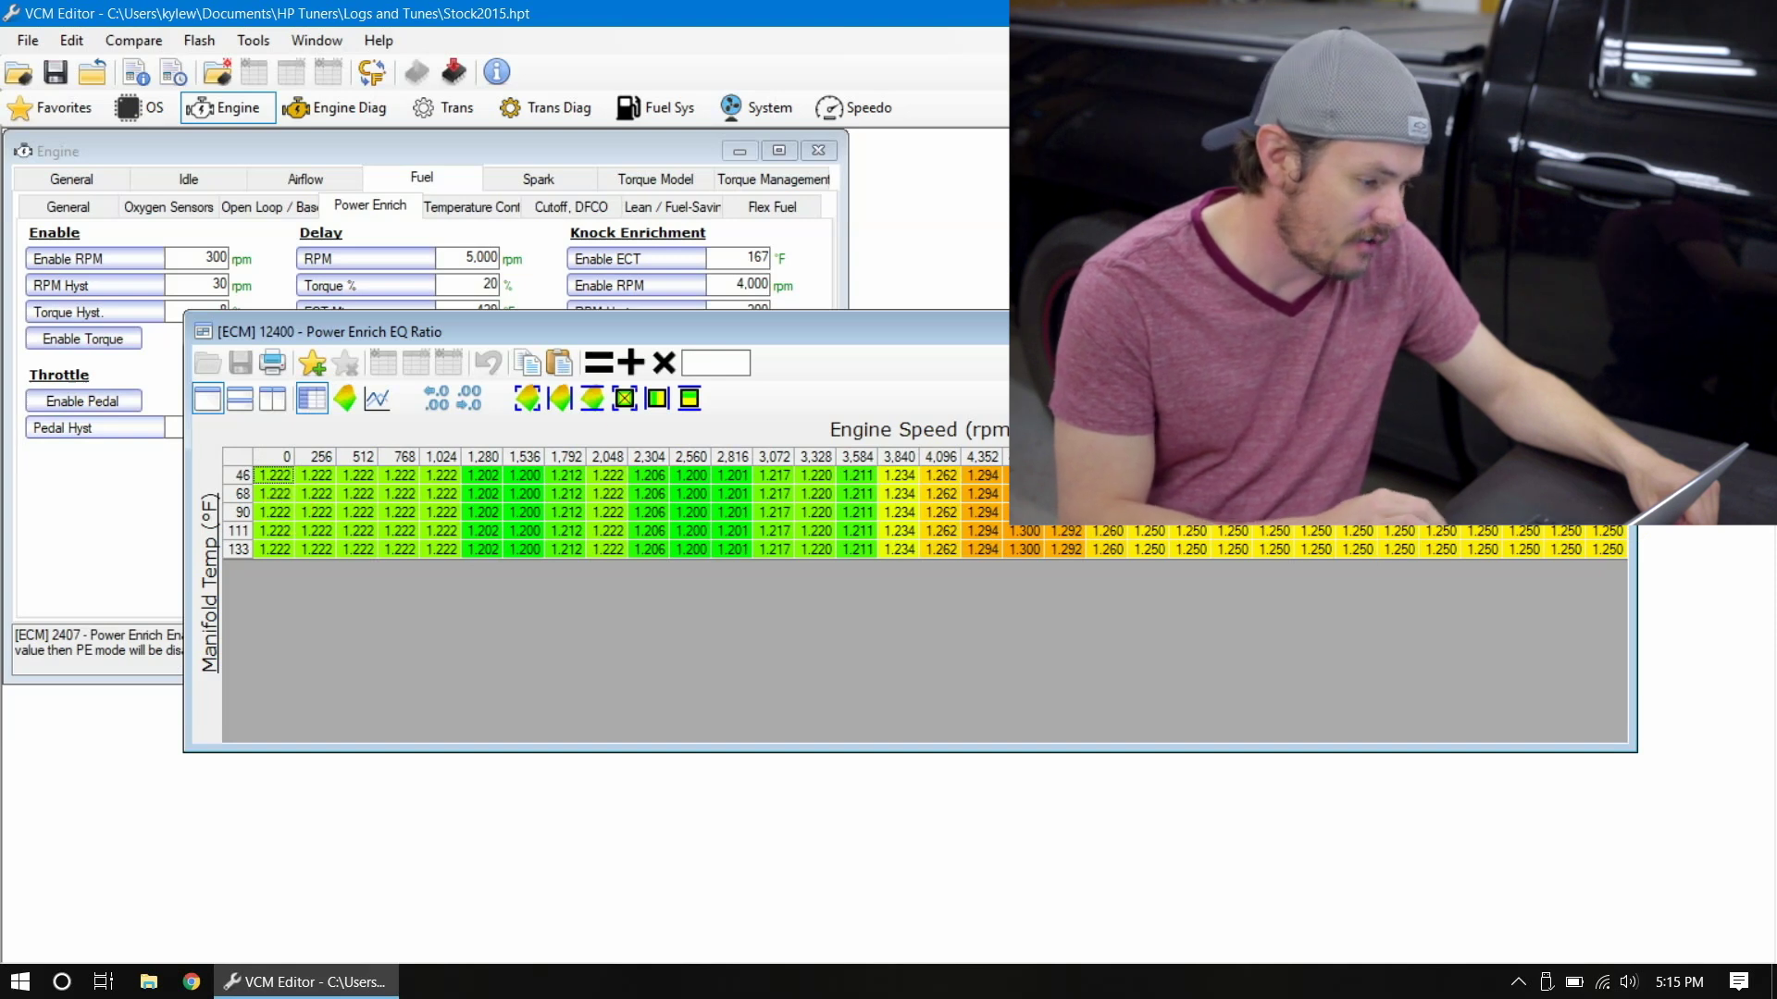
{"action": "key", "text": "Escape"}
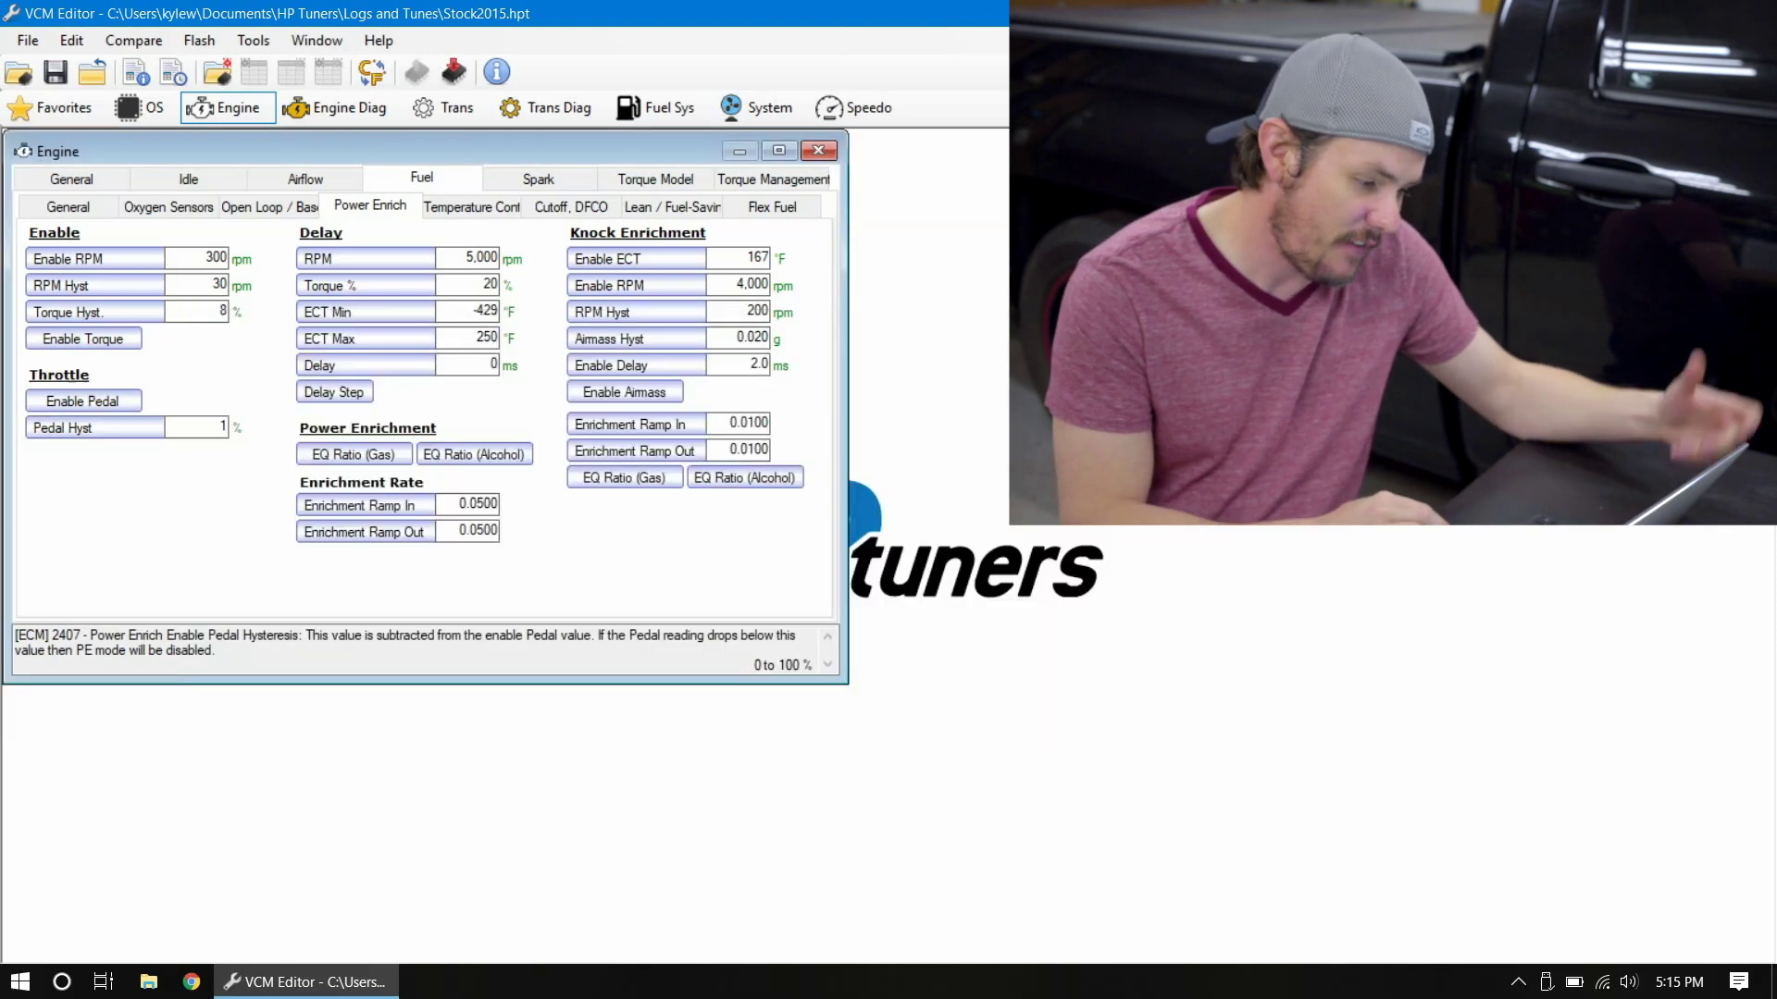
Add -.03 to every cell of the Power Enrich EQ Ratio (Alcohol) table and close the table
{"action": "left_click", "coordinate": [490, 452]}
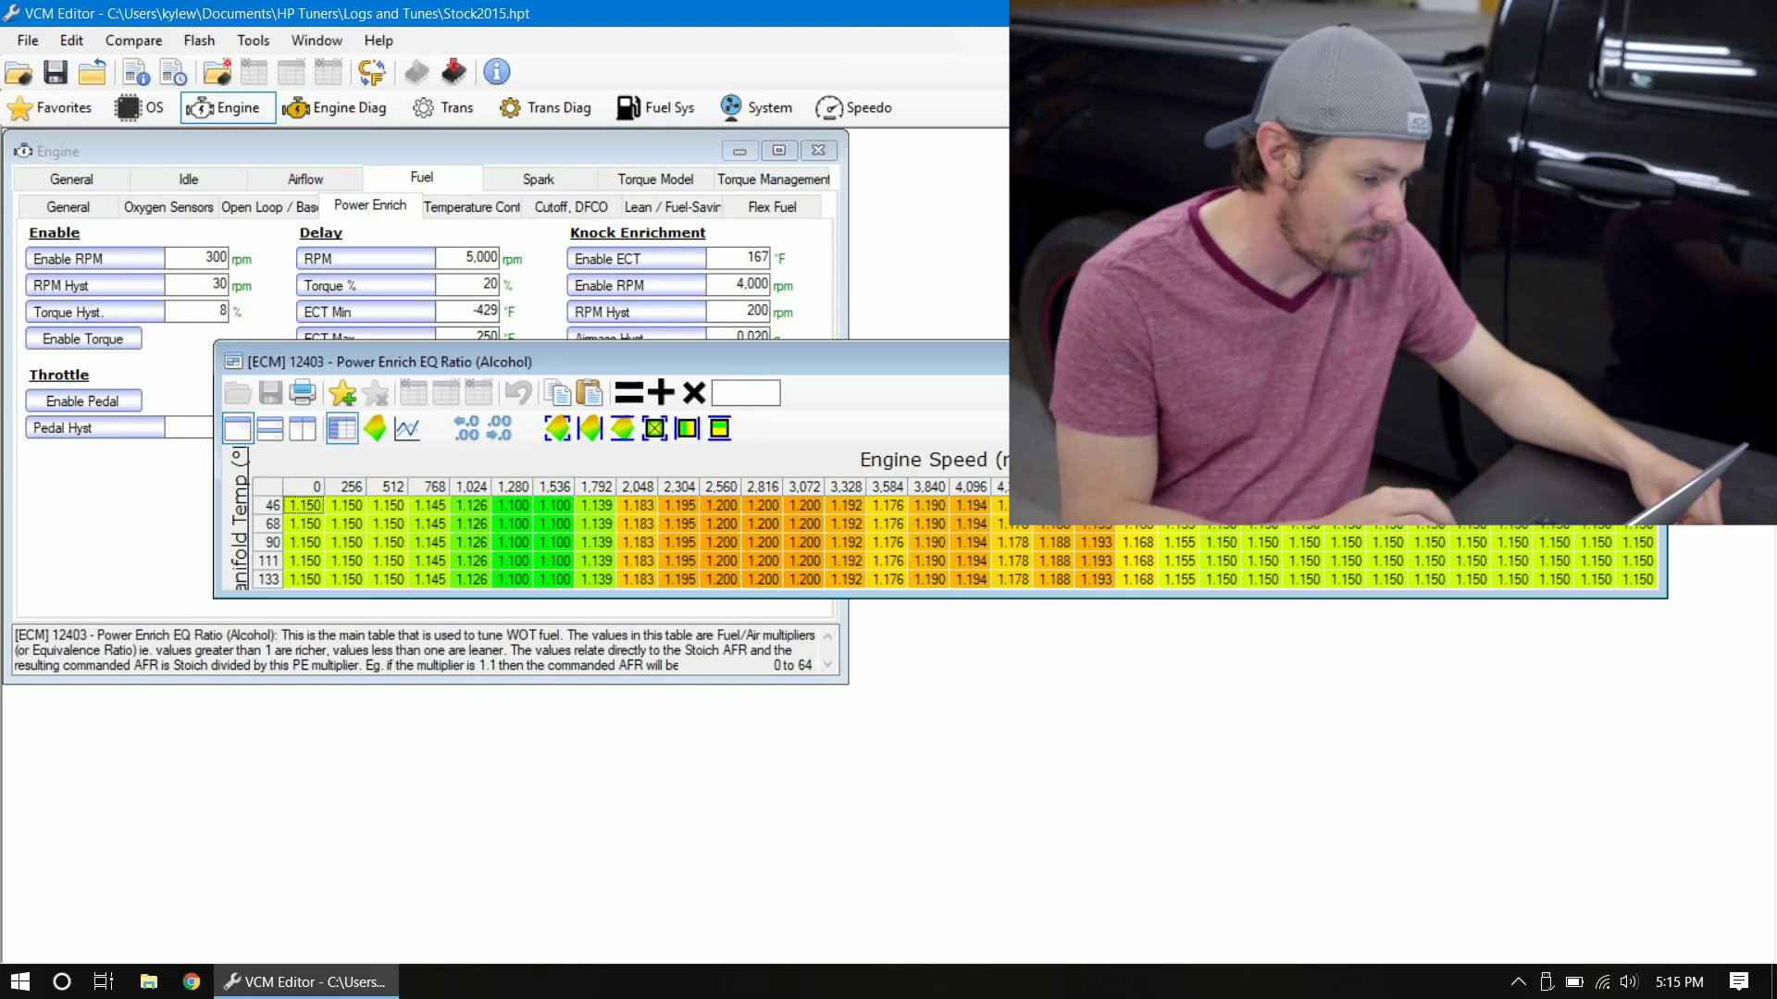
{"action": "left_click", "coordinate": [263, 484]}
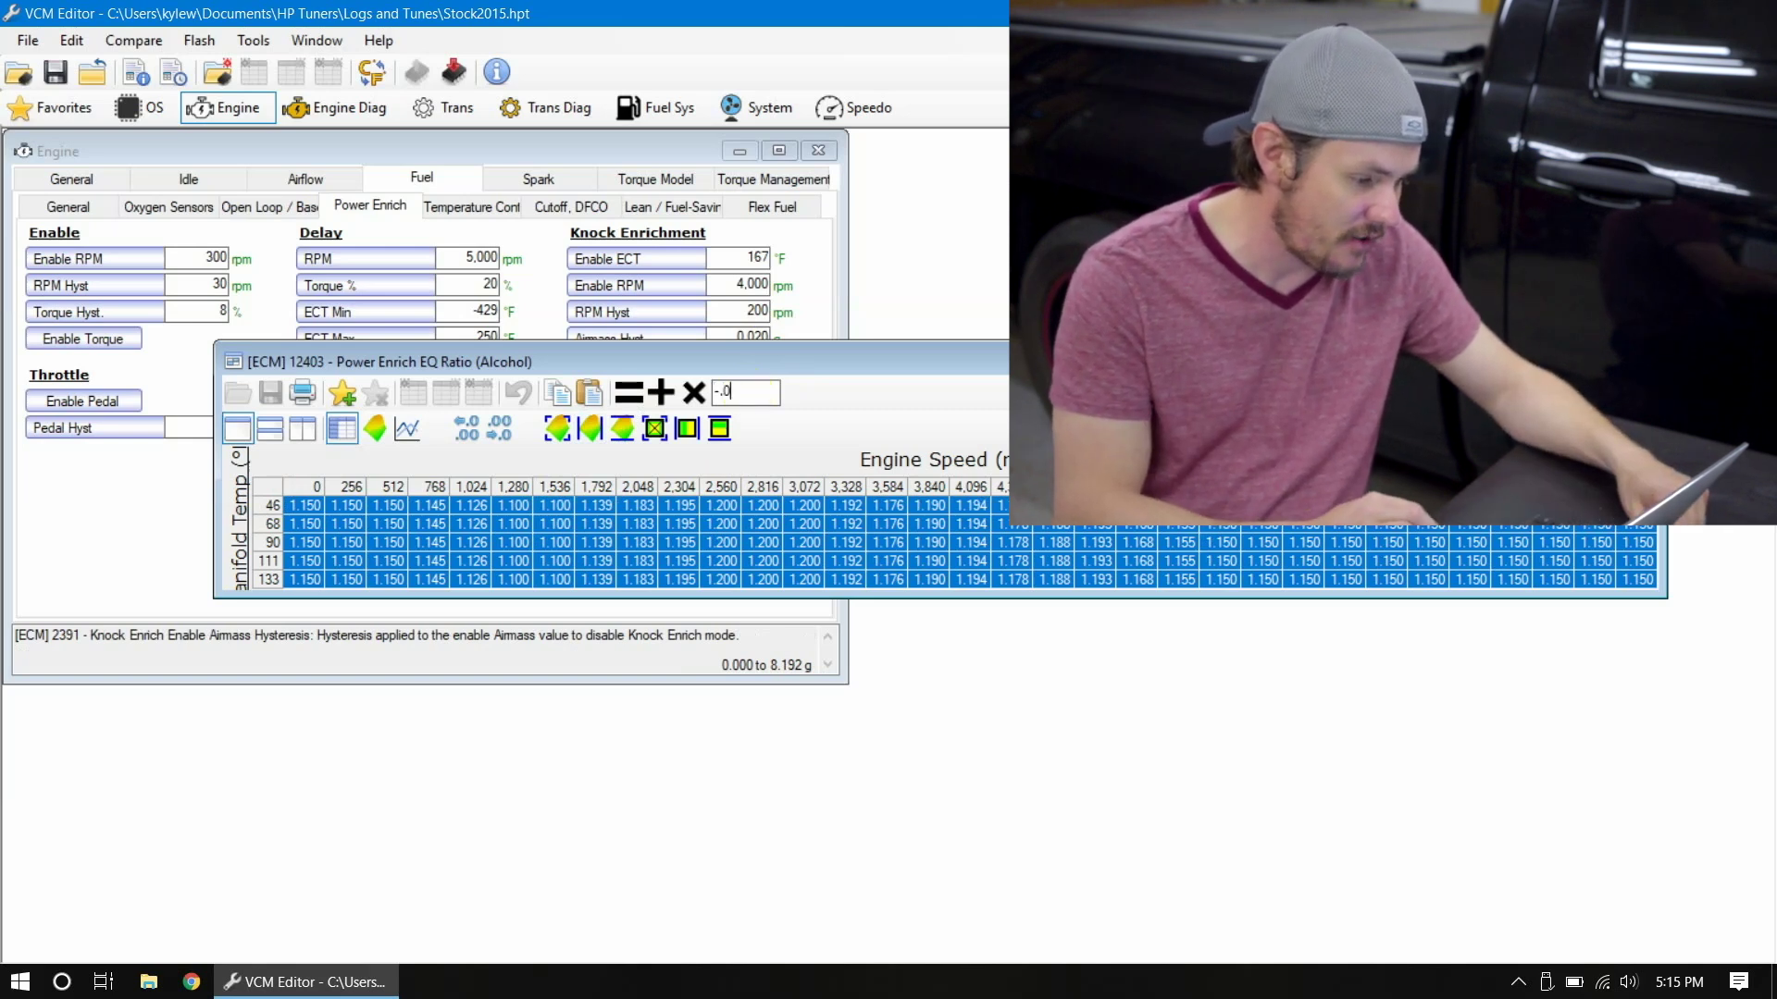
{"action": "left_click", "coordinate": [663, 389]}
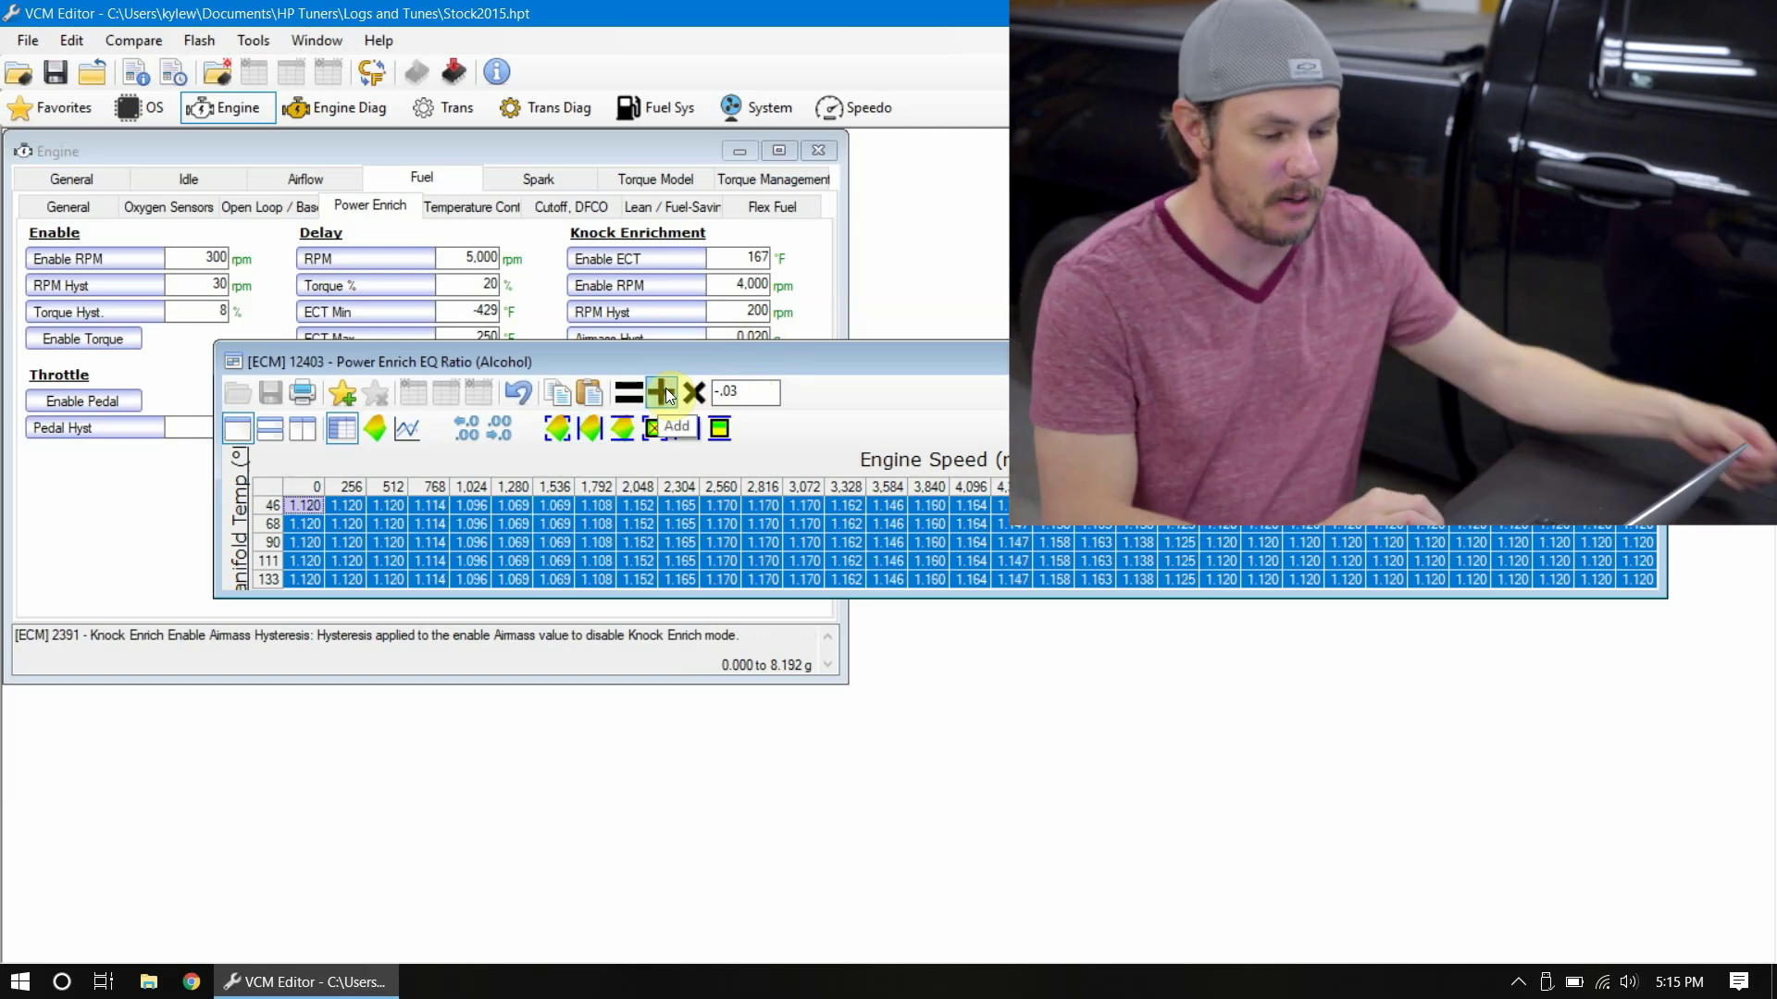
{"action": "left_click", "coordinate": [1647, 362]}
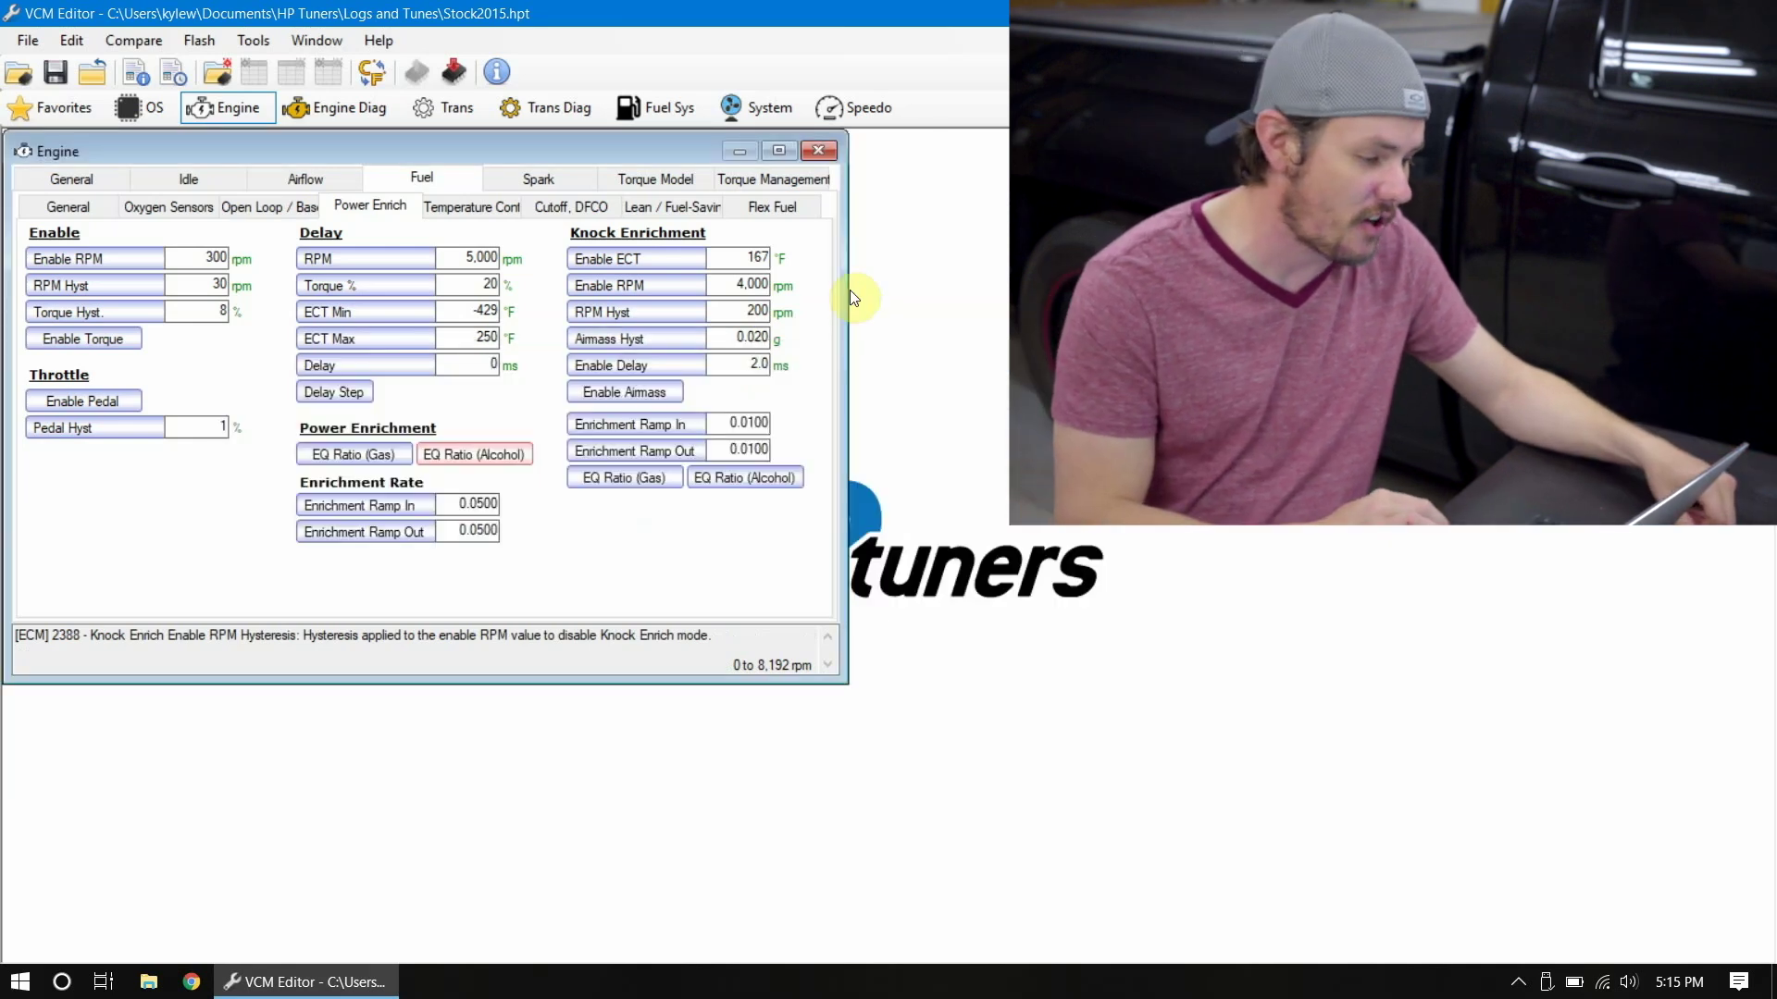
Set every cell of the Power Enrich EQ Ratio table for gas to 1.15 and close the table
{"action": "left_click", "coordinate": [359, 454]}
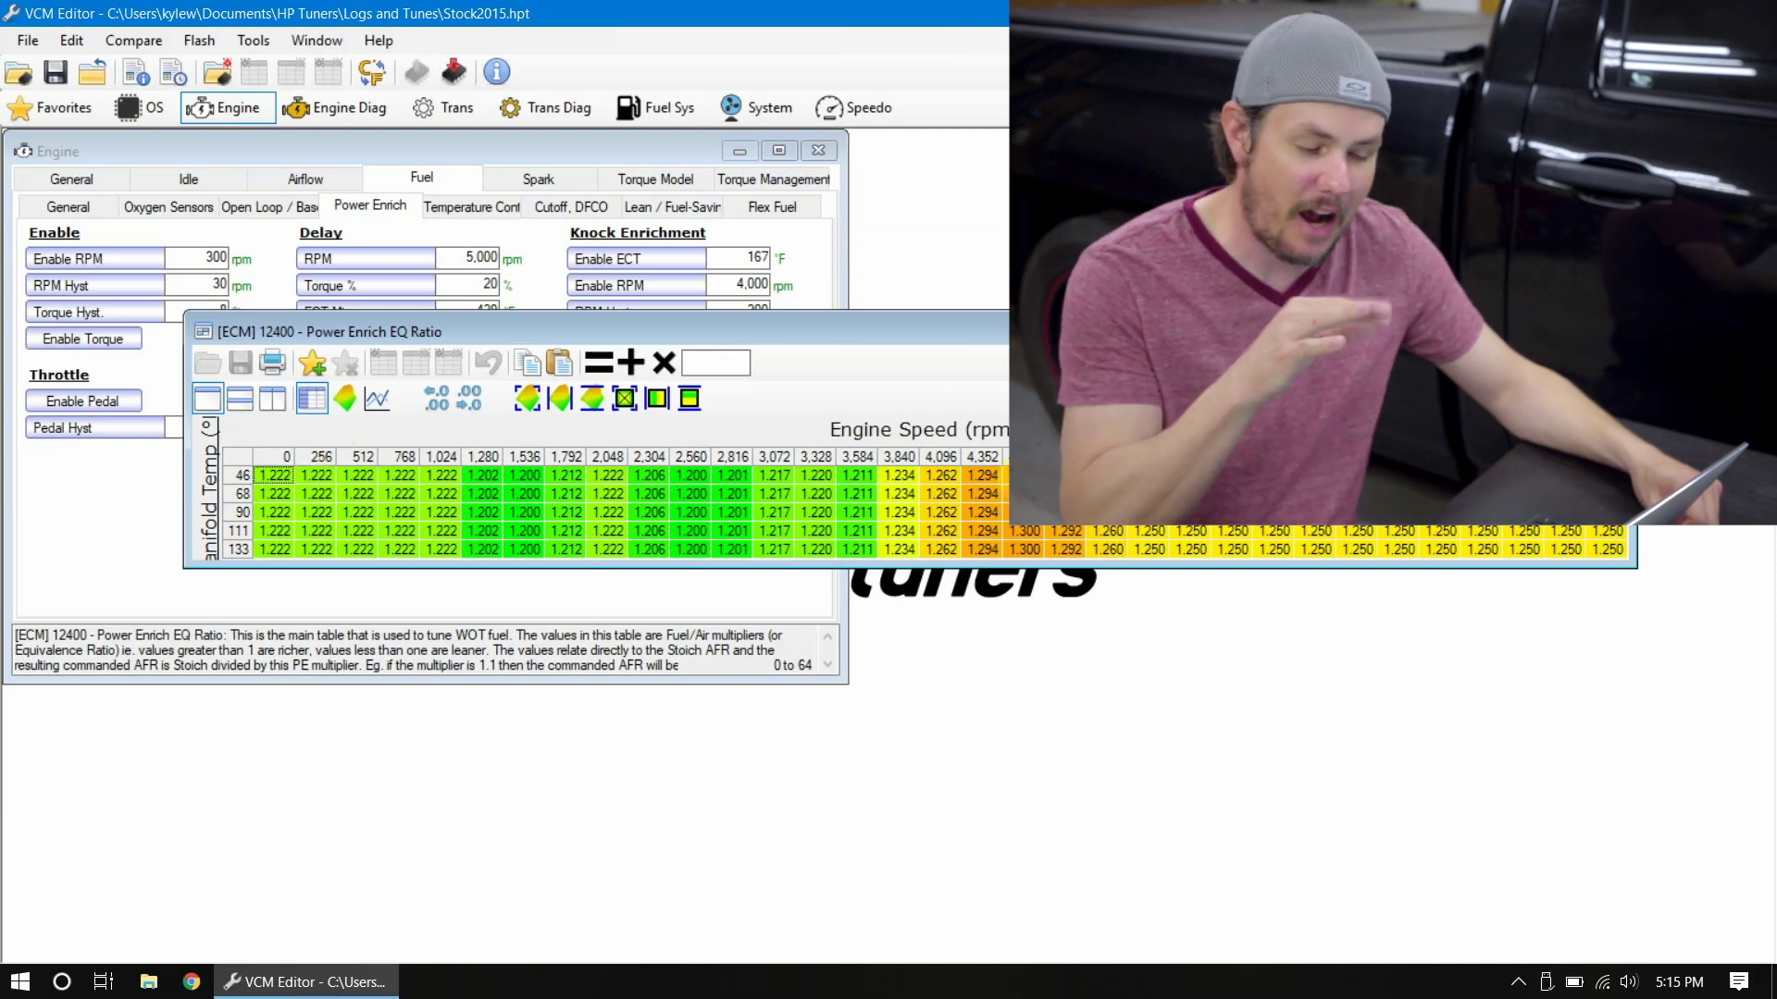
{"action": "left_click", "coordinate": [844, 474]}
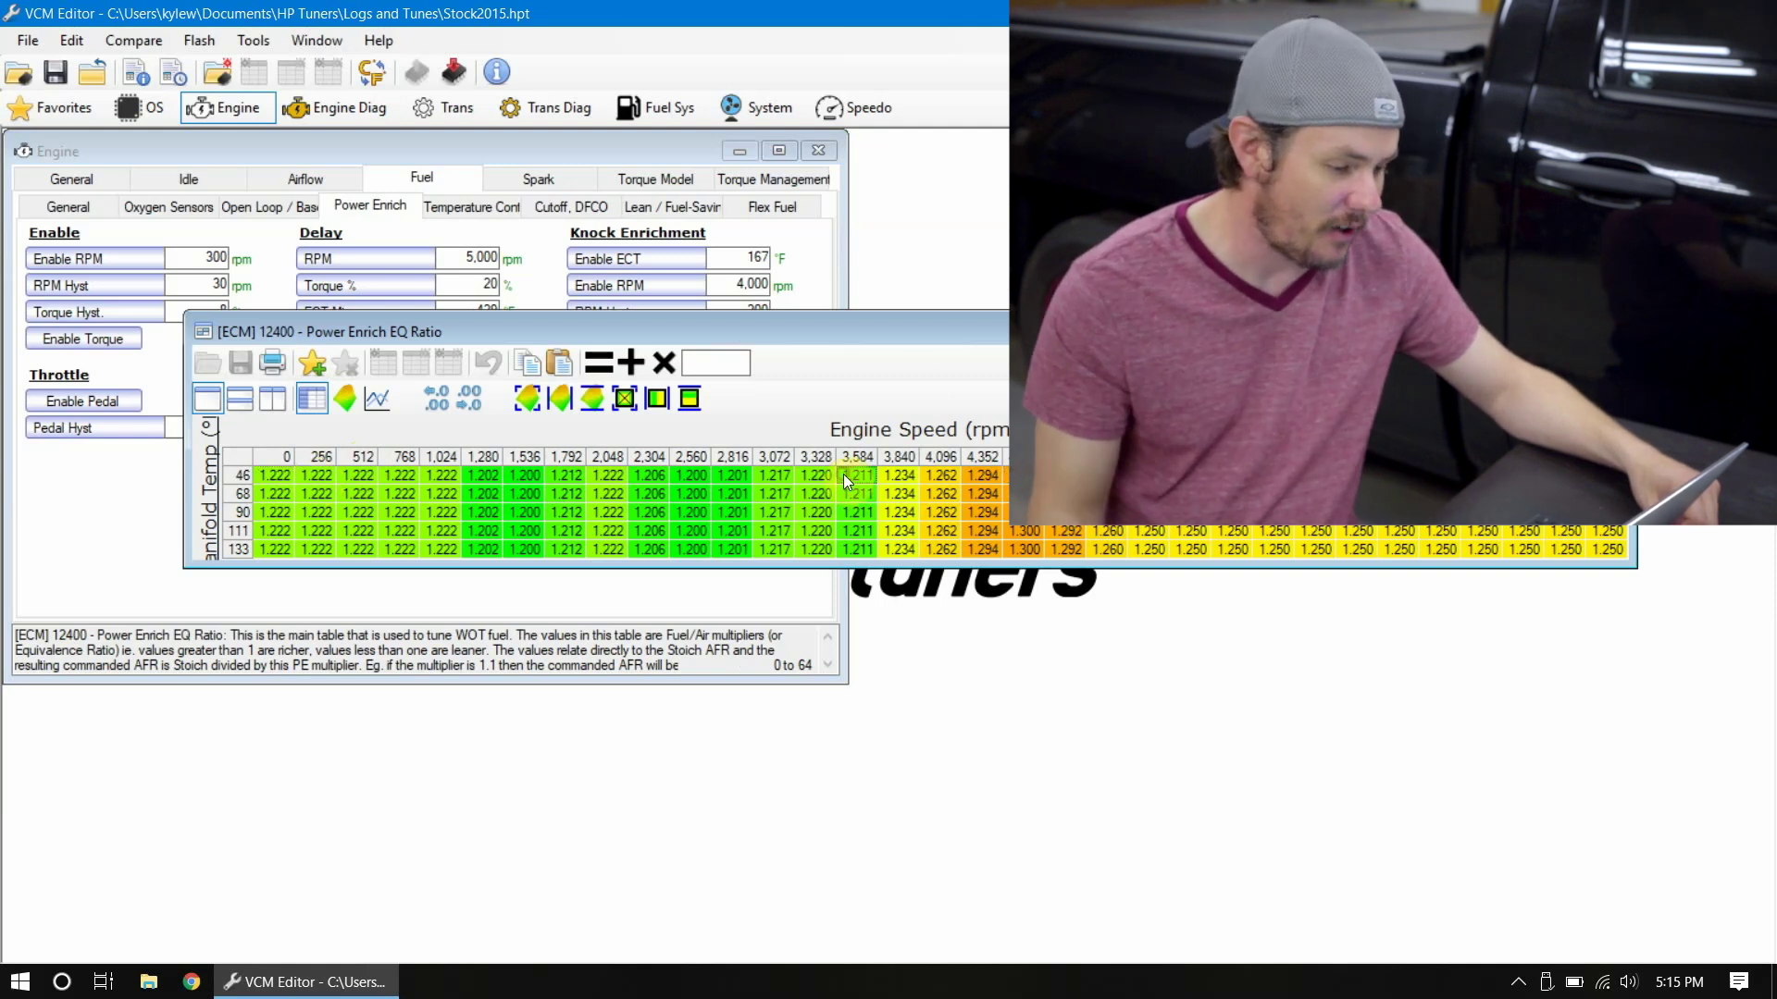
{"action": "left_click", "coordinate": [233, 447]}
{"action": "left_click", "coordinate": [713, 363]}
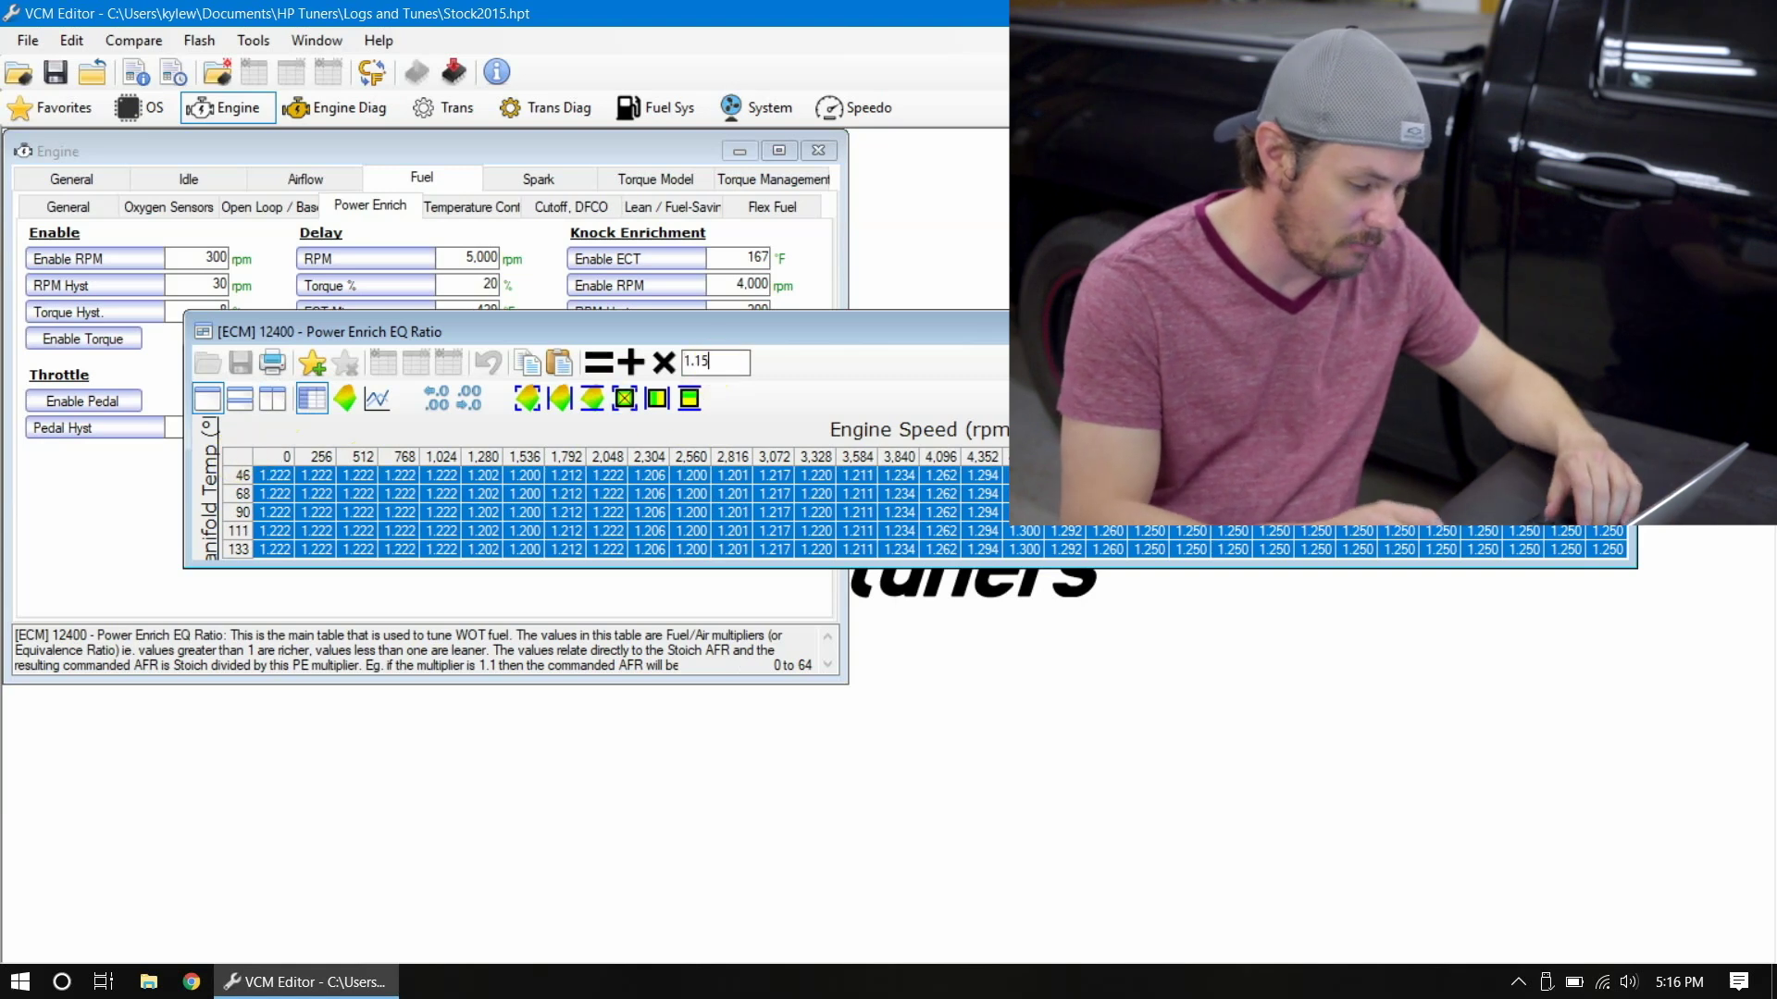
{"action": "left_click", "coordinate": [600, 364]}
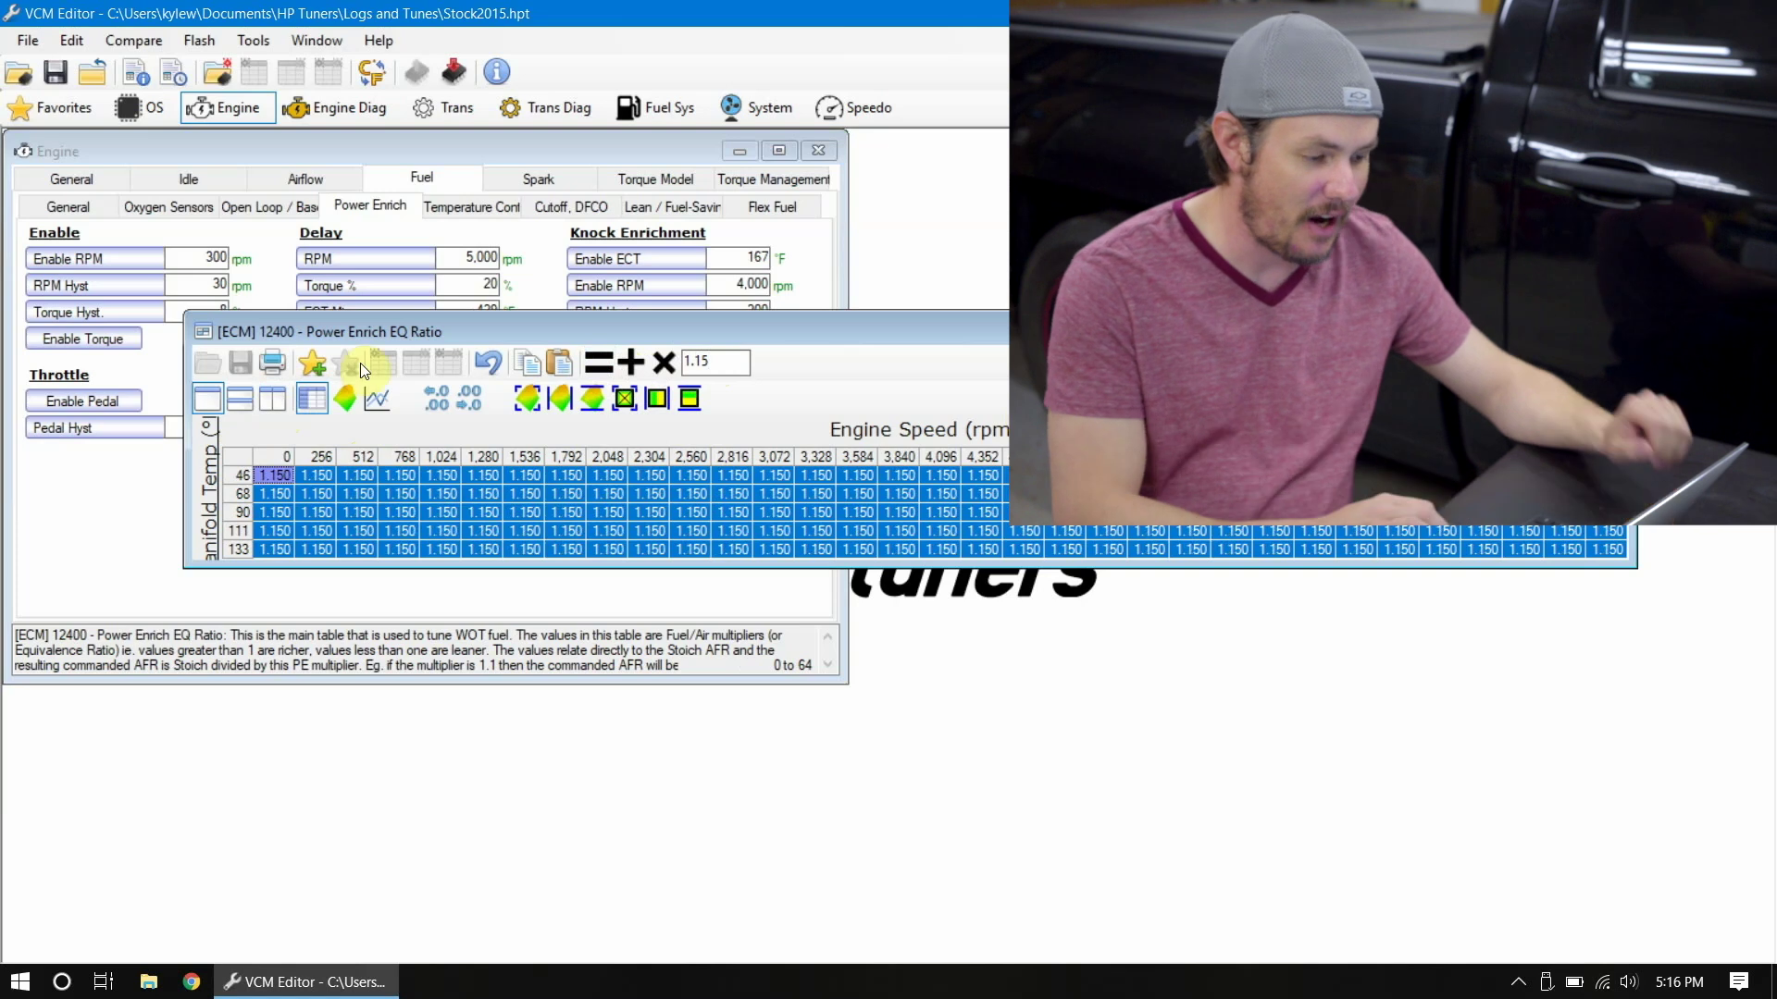
{"action": "left_click", "coordinate": [690, 514]}
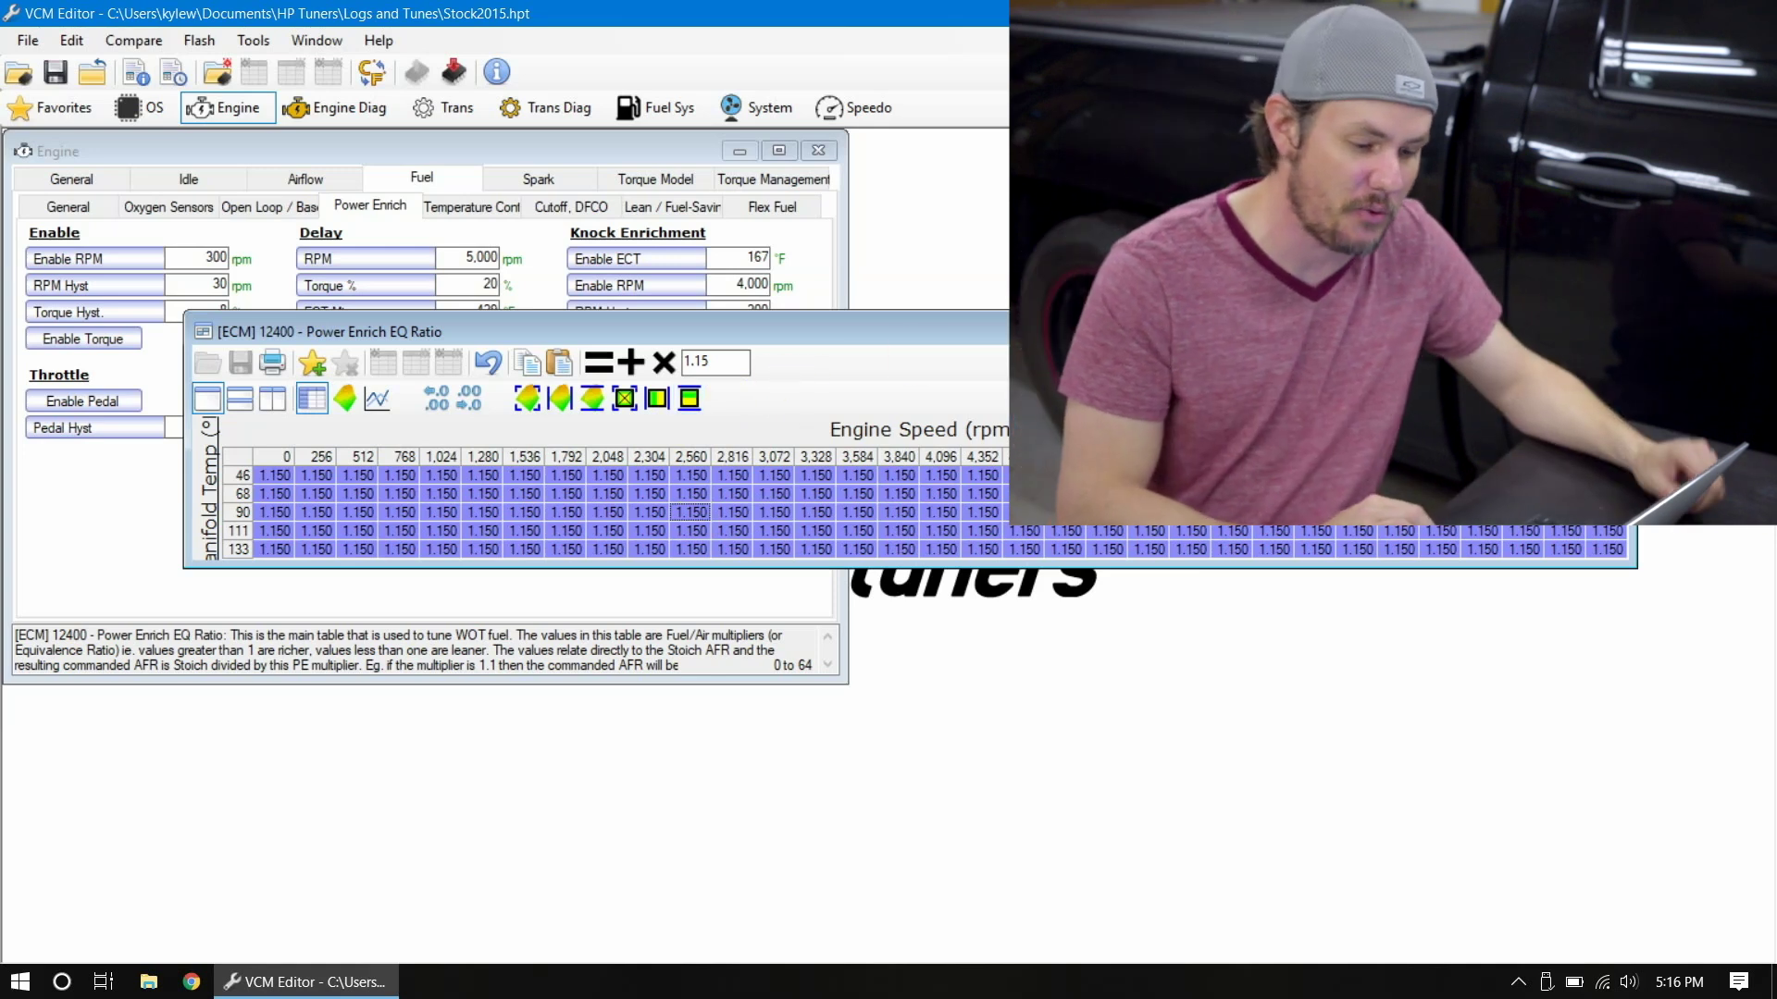
{"action": "key", "text": "Escape"}
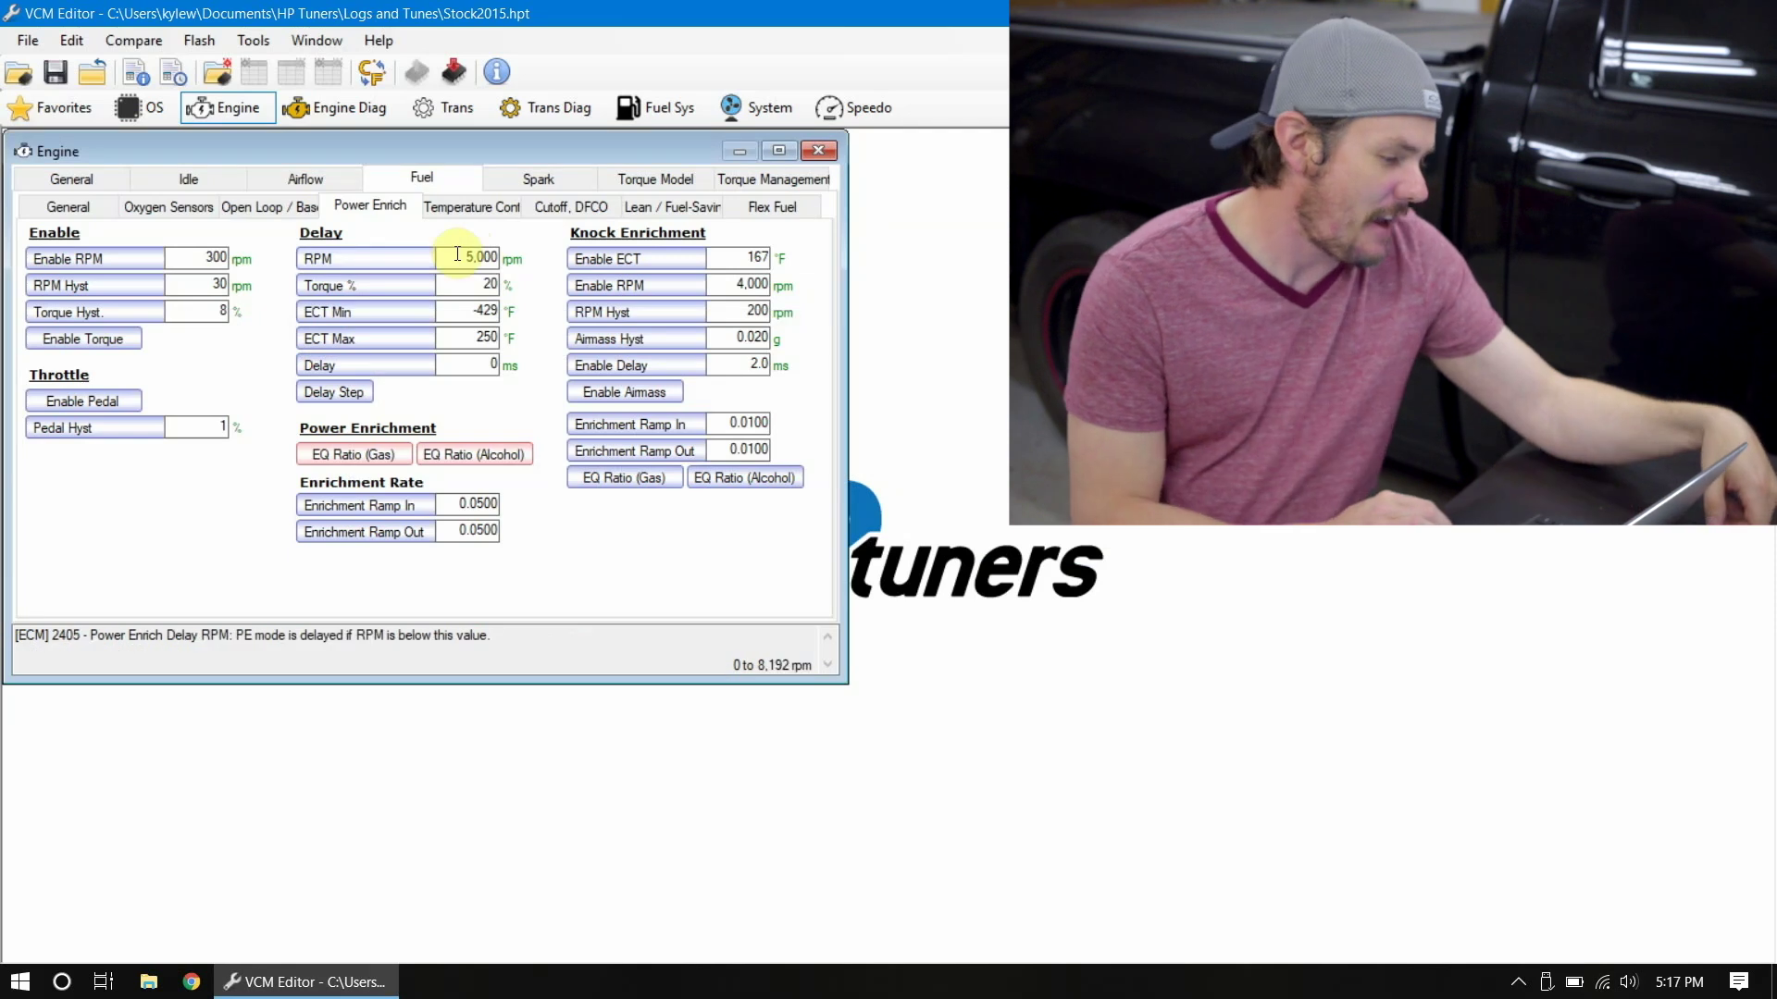
Review the Power Enrich Enable Pedal table across engine speed, close it, and open the power enrichment delay RPM value for editing
{"action": "left_click", "coordinate": [82, 403]}
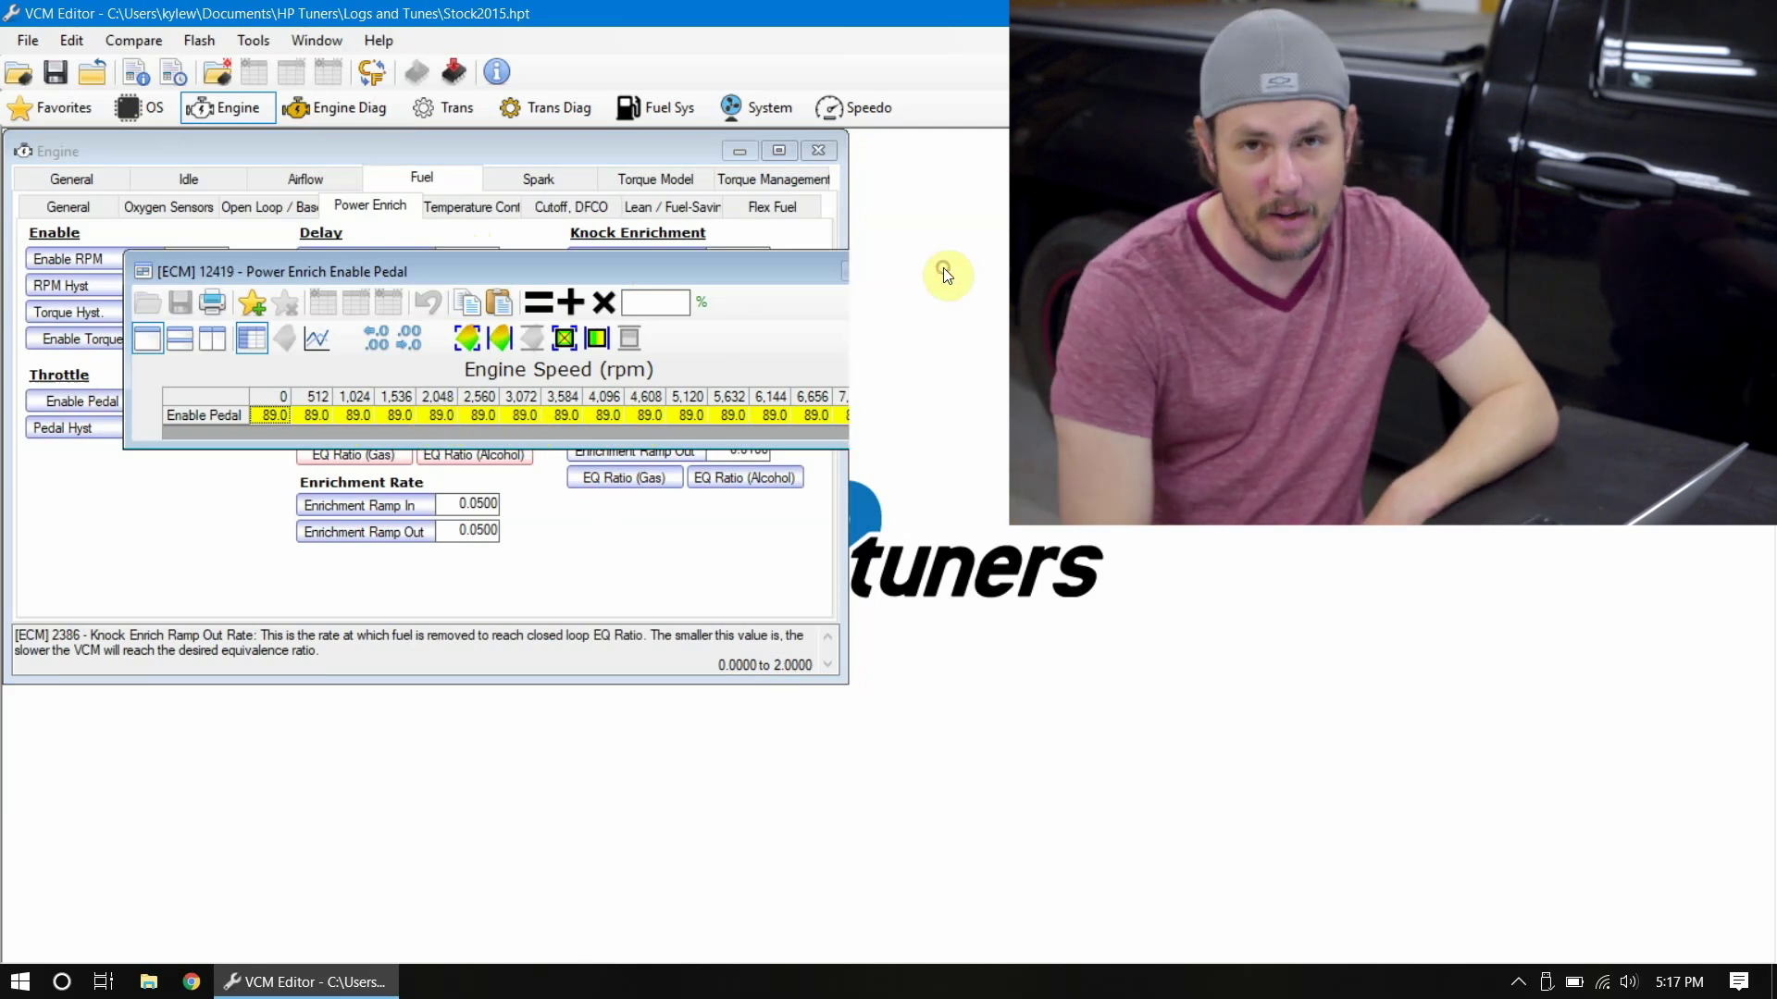
{"action": "left_click", "coordinate": [937, 272]}
{"action": "left_click", "coordinate": [481, 259]}
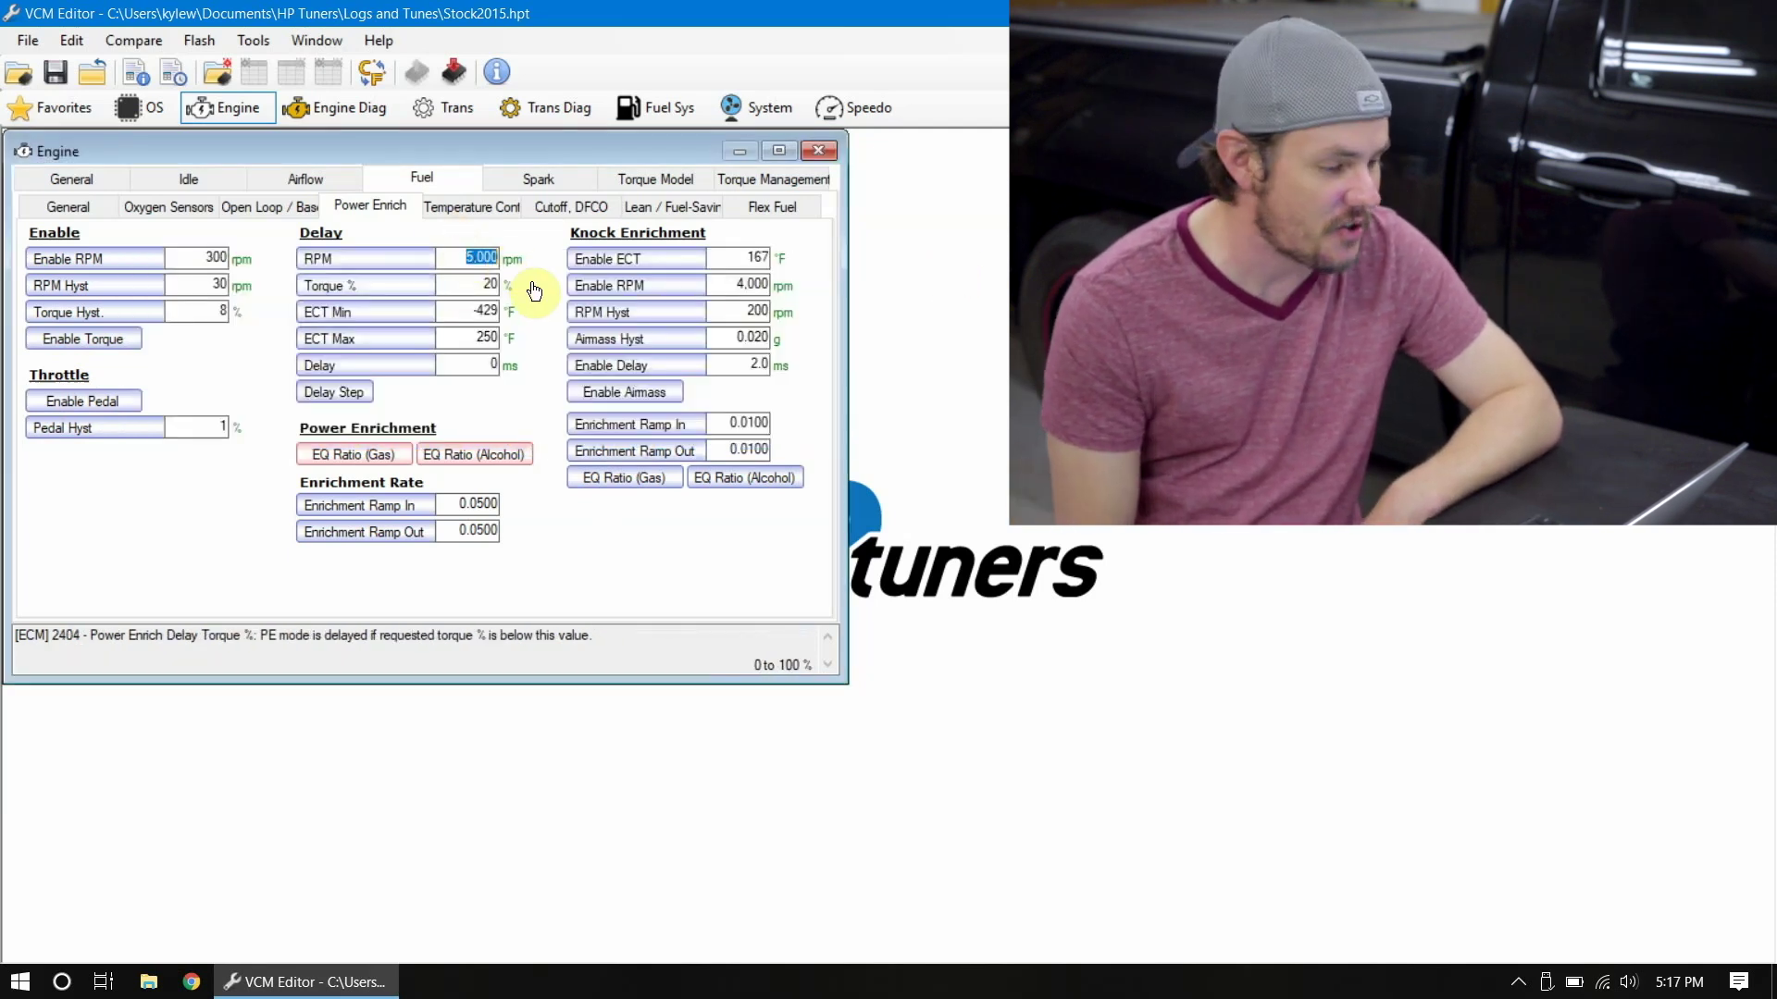